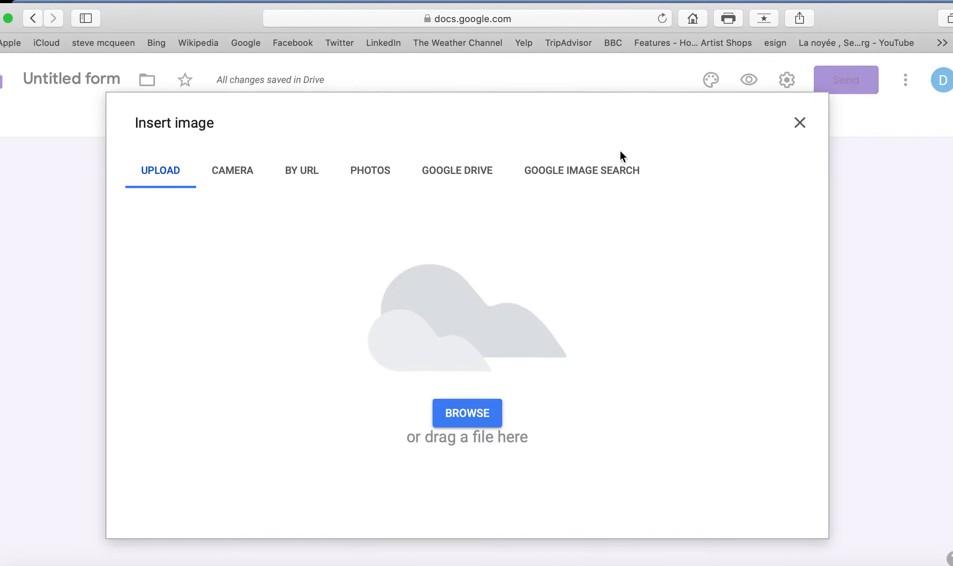
# Step: Search Google Images for "Steve McQueen" as the picture source for the question
pyautogui.click(589, 170)
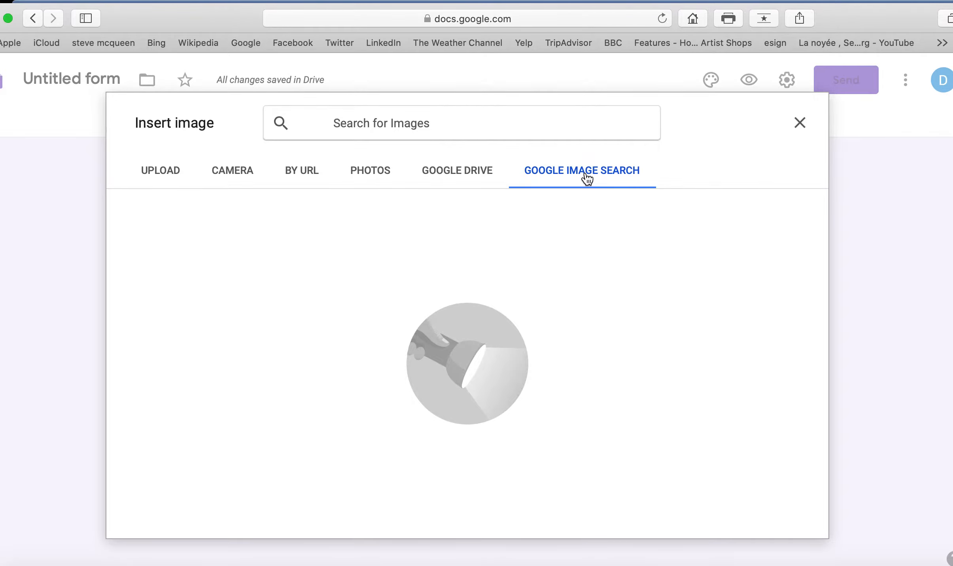
pyautogui.write('Steve Mq')
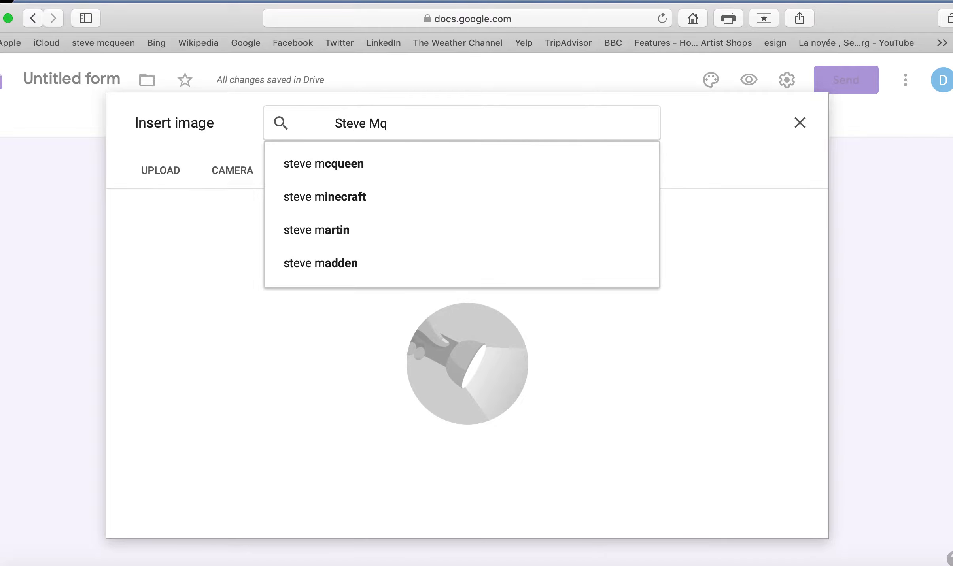
pyautogui.press('BackSpace')
pyautogui.write('cqu')
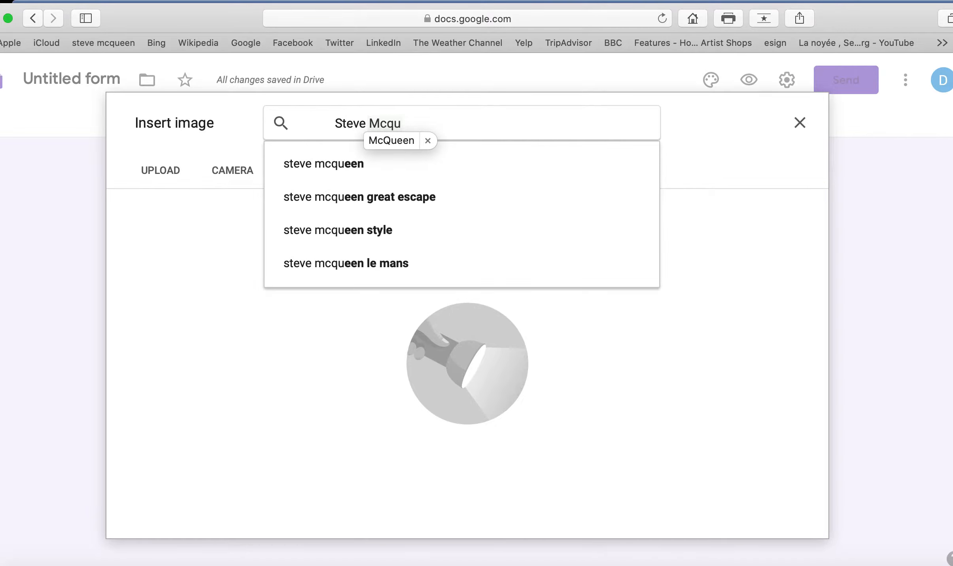
pyautogui.press('Down')
pyautogui.press('Return')
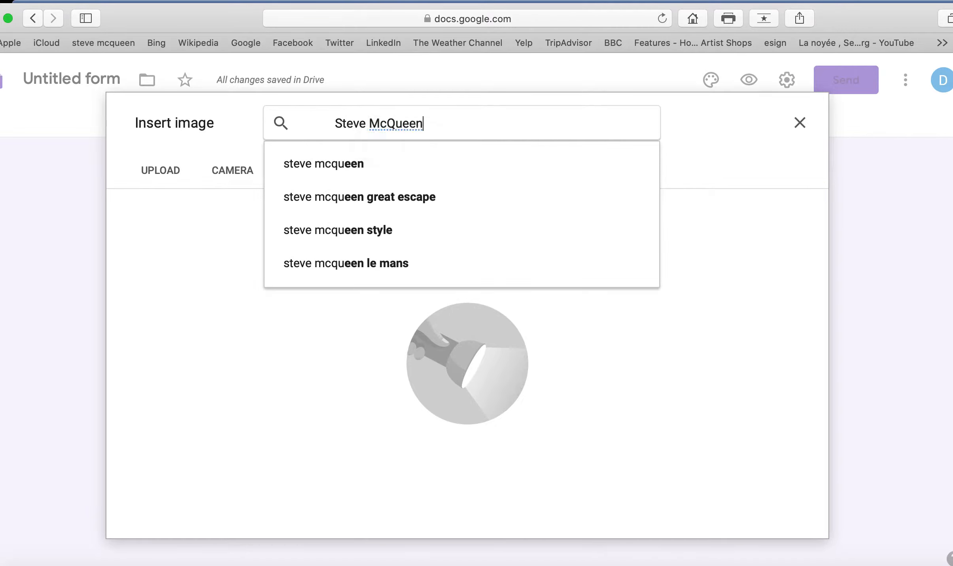
pyautogui.press('Return')
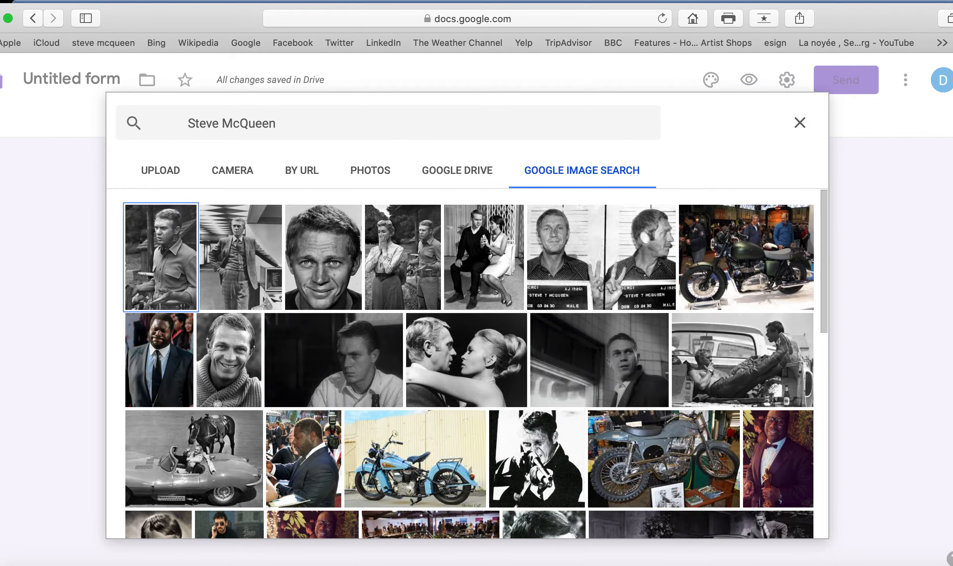
# Step: Insert the black-and-white portrait of the smiling man in a knitted roll-neck sweater into the question
pyautogui.scroll(-3, 267, 317)
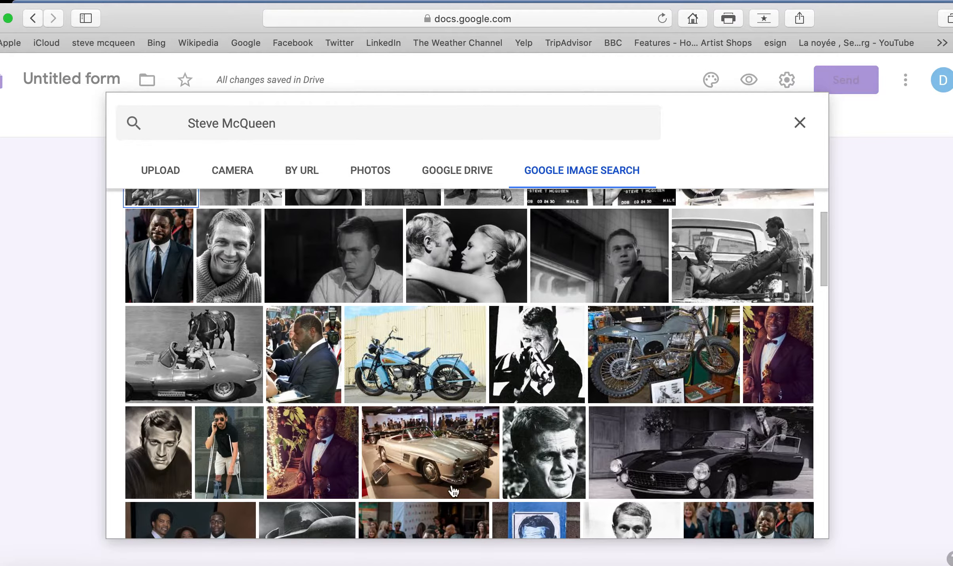
pyautogui.scroll(2, 579, 445)
pyautogui.scroll(1, 237, 253)
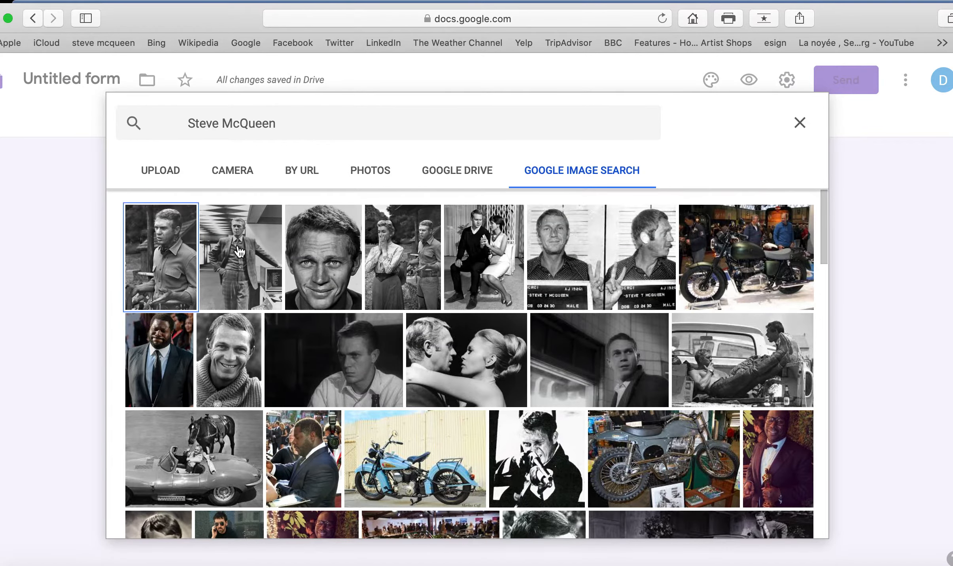
pyautogui.click(235, 355)
pyautogui.click(234, 354)
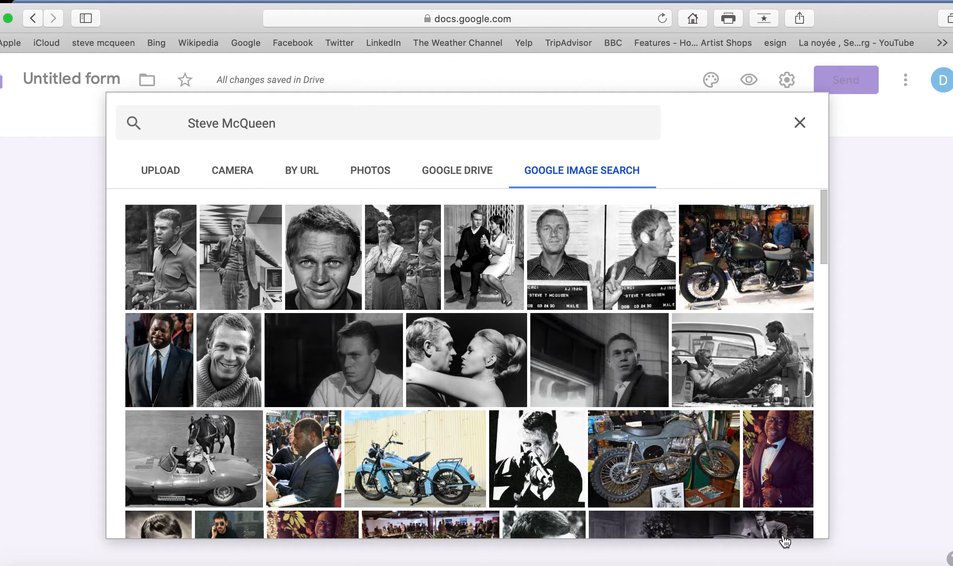
pyautogui.click(230, 362)
pyautogui.click(789, 524)
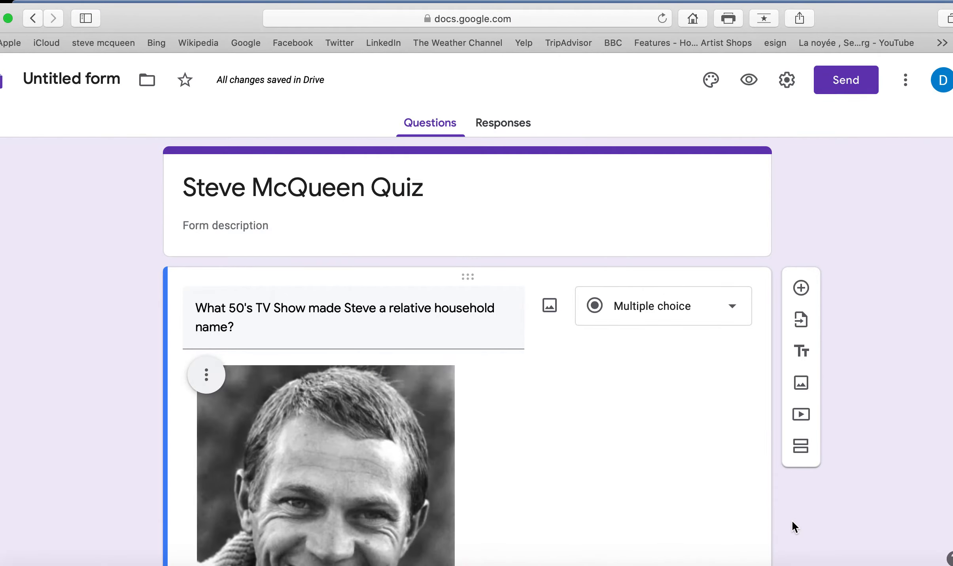
# Step: Right-align the portrait inside the question and look over its remaining image options
pyautogui.scroll(-2, 781, 509)
pyautogui.scroll(-3, 780, 509)
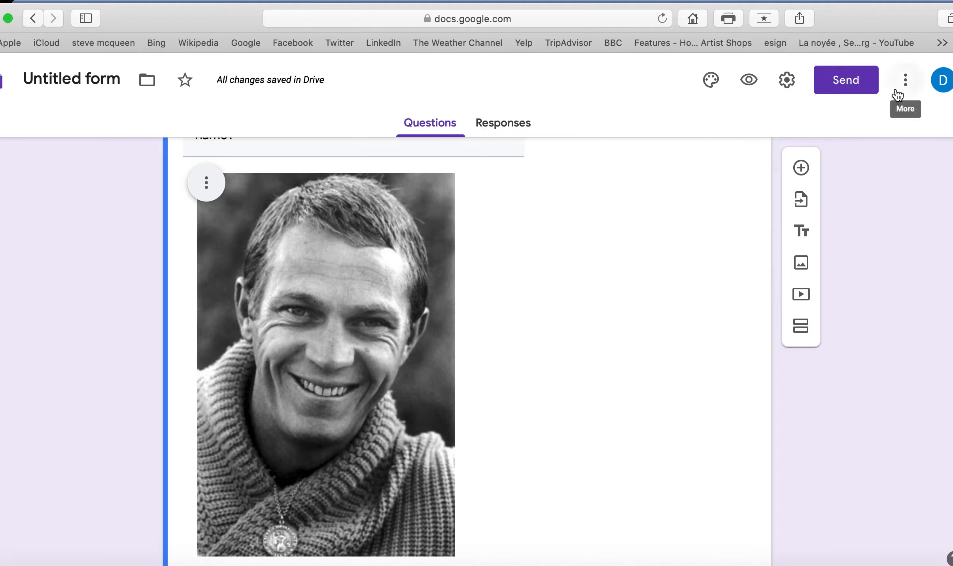
pyautogui.click(207, 184)
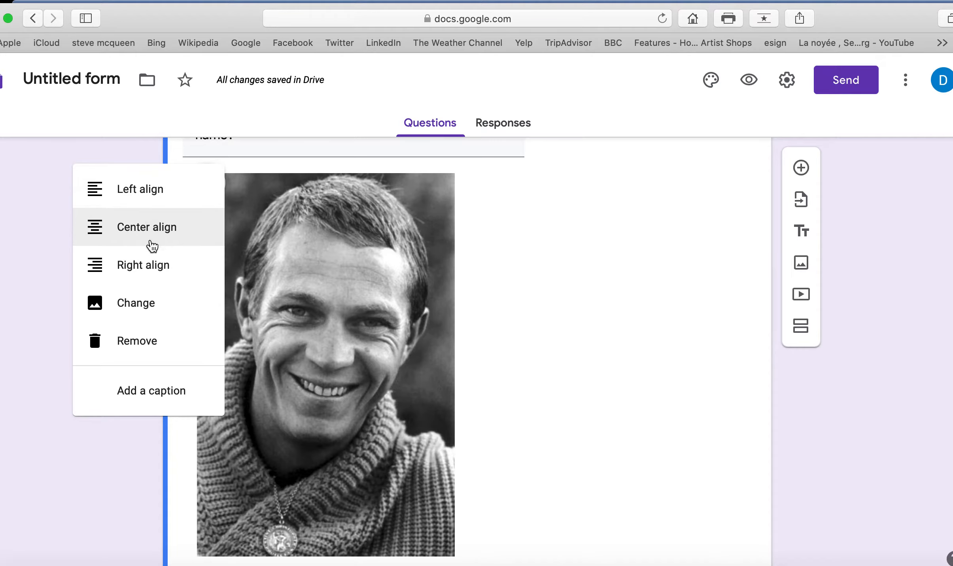
pyautogui.click(152, 270)
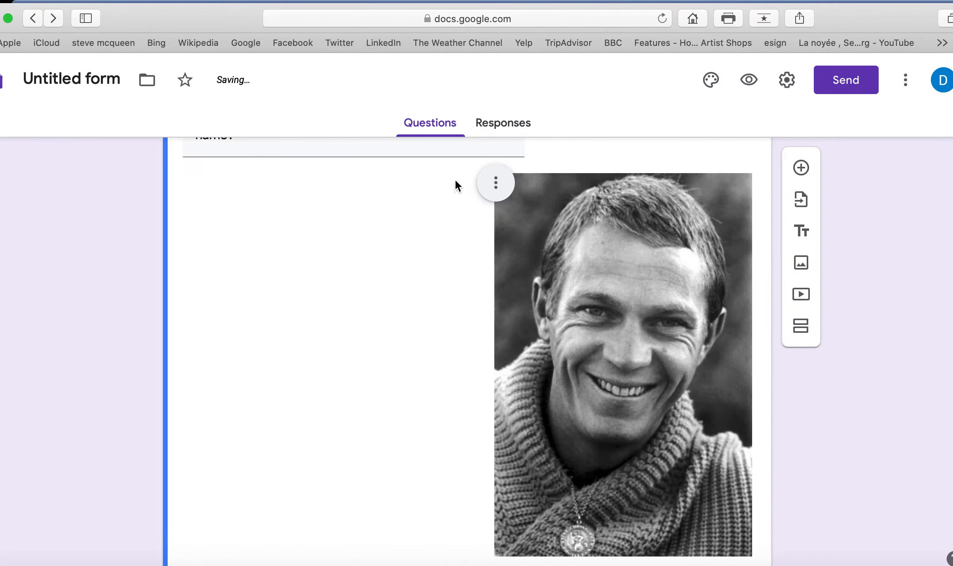
pyautogui.click(496, 183)
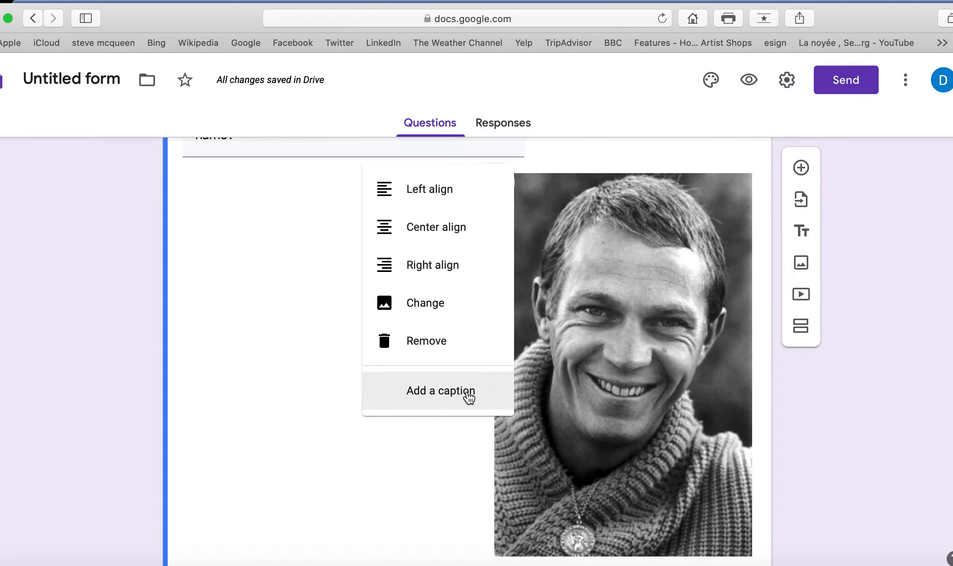
pyautogui.click(263, 299)
# Step: Review the available question types and keep the TV show question as Multiple choice
pyautogui.scroll(3, 263, 300)
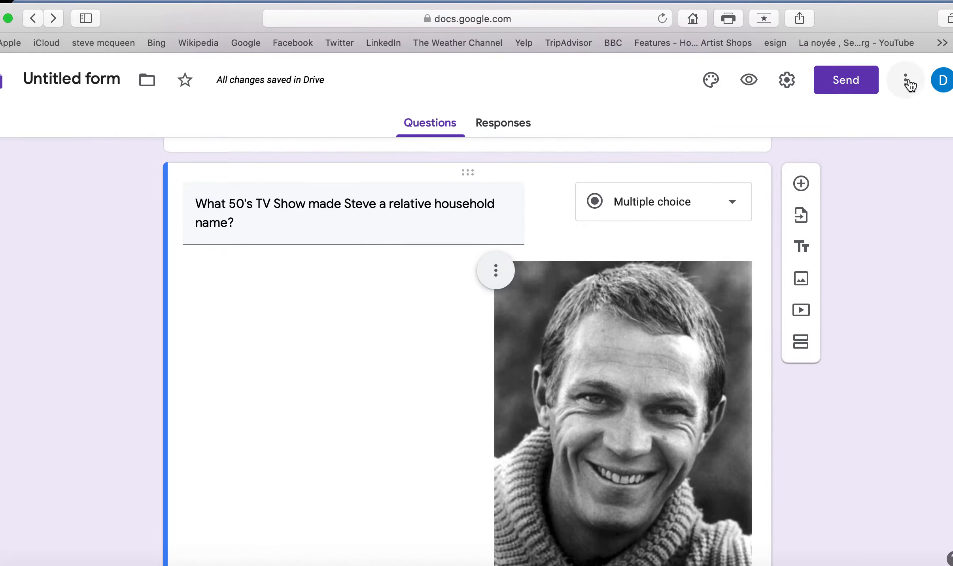
pyautogui.scroll(3, 477, 273)
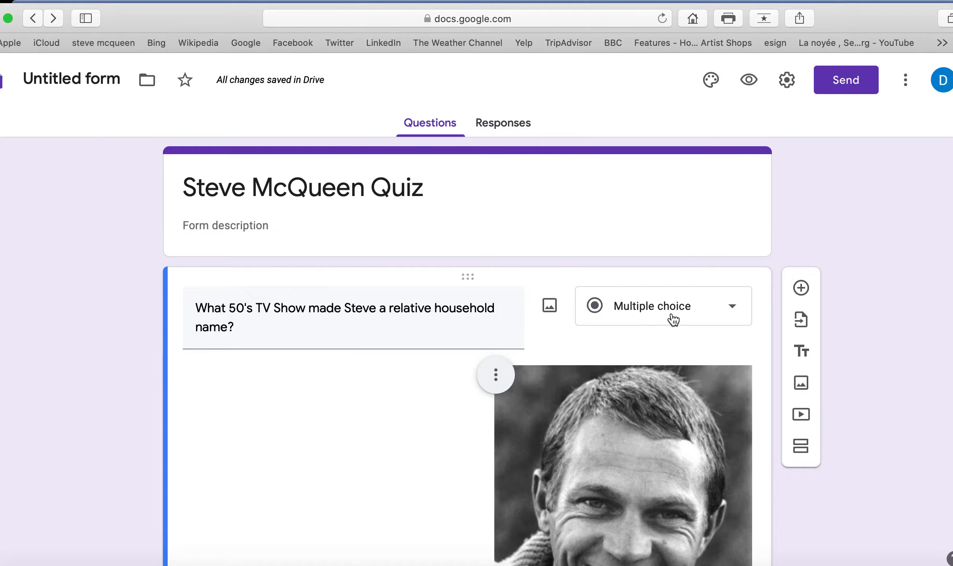
pyautogui.click(738, 315)
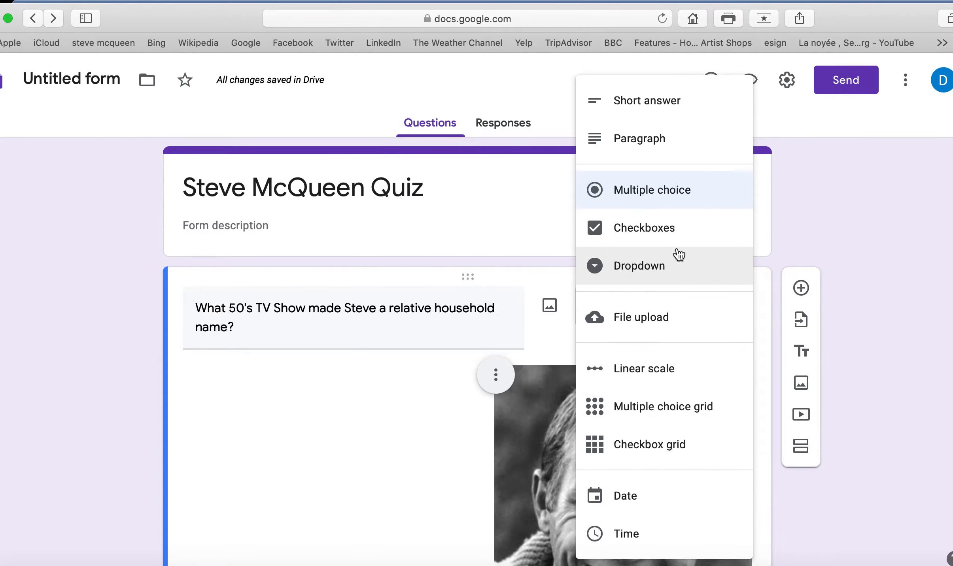
pyautogui.click(663, 195)
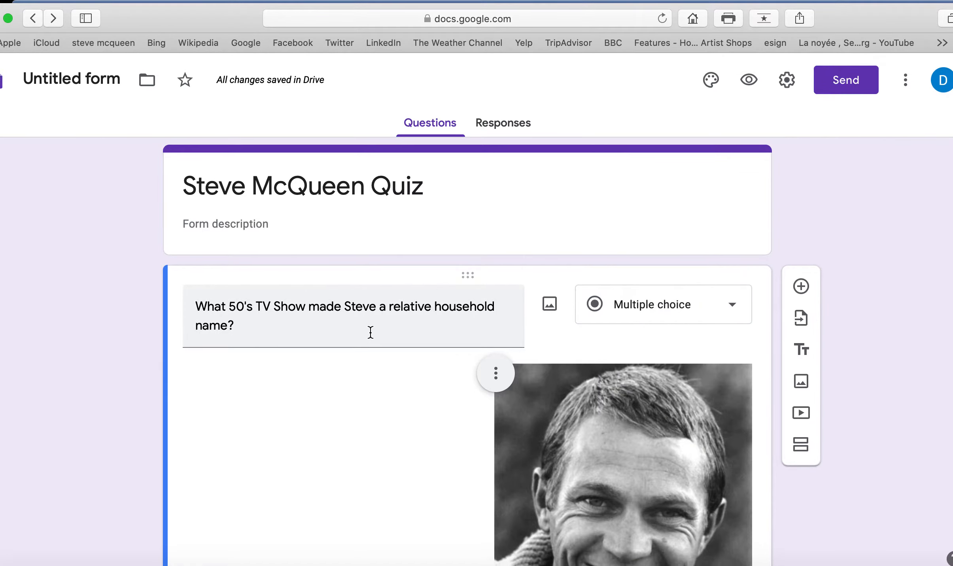
# Step: Copy "Wanted: Dead Or Alive" from the Word document and use it to replace the first answer option's placeholder text
pyautogui.scroll(-1, 390, 349)
pyautogui.scroll(-5, 389, 346)
pyautogui.scroll(5, 390, 346)
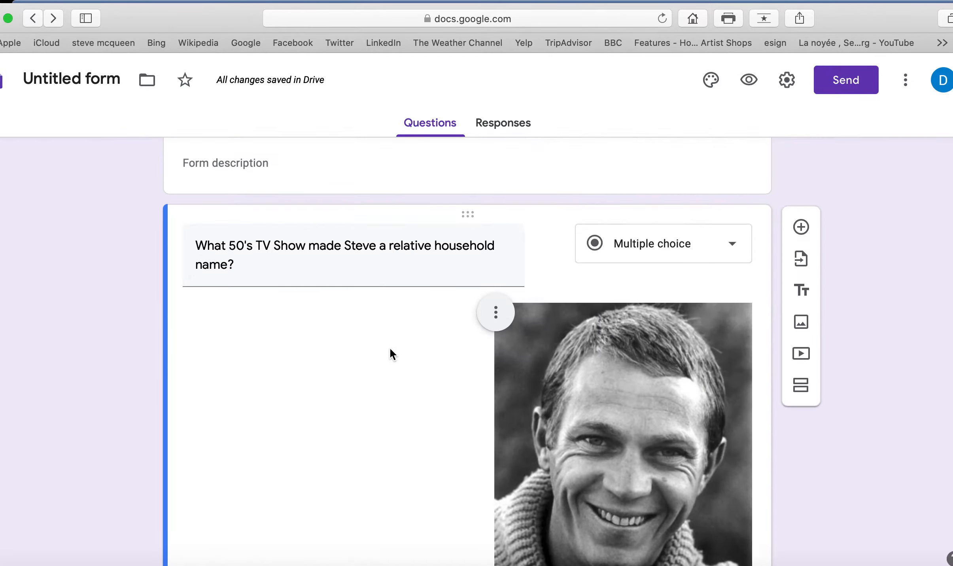
pyautogui.scroll(2, 389, 347)
pyautogui.scroll(-5, 381, 340)
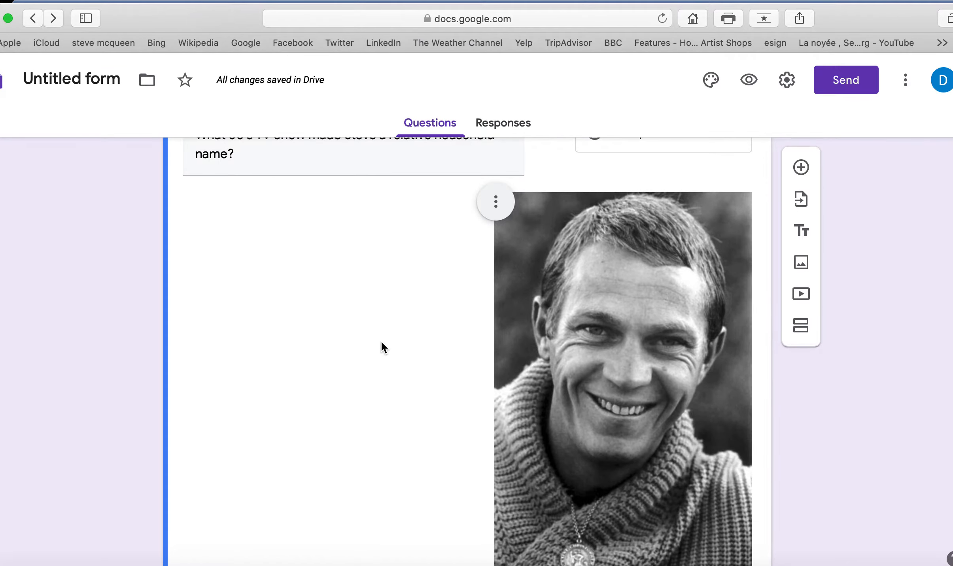
pyautogui.scroll(-5, 382, 347)
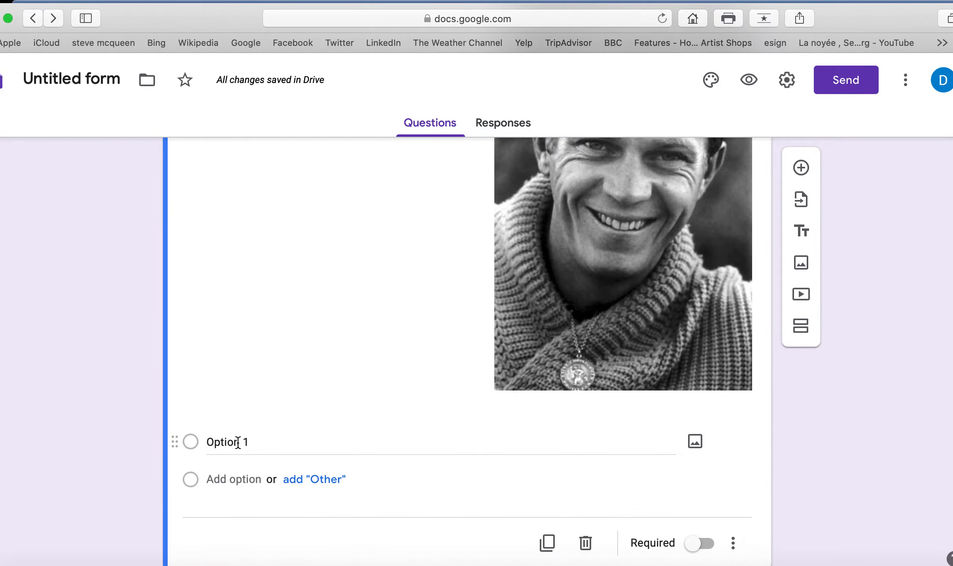
pyautogui.click(237, 442)
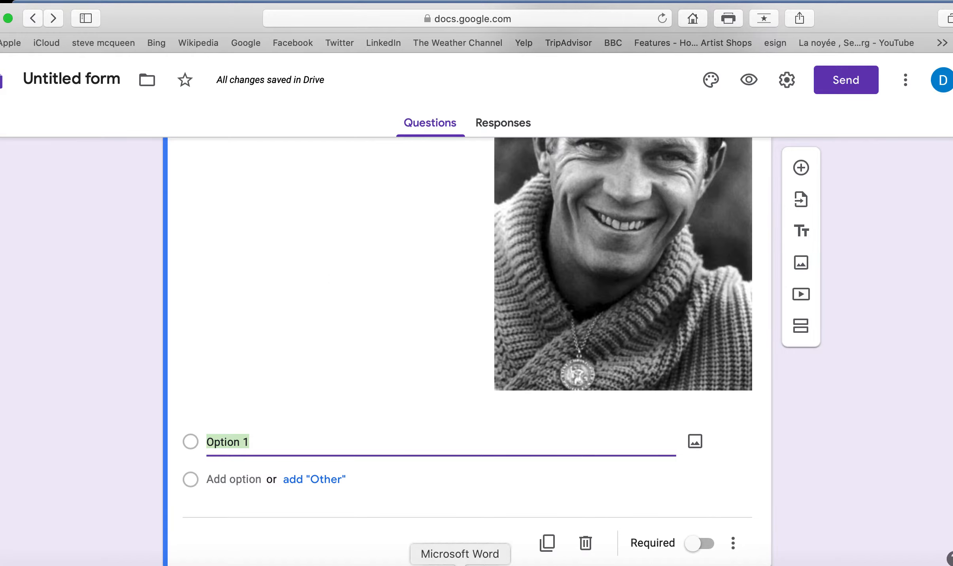
pyautogui.click(460, 564)
pyautogui.moveTo(445, 204); pyautogui.dragTo(321, 209)
pyautogui.press('super+c')
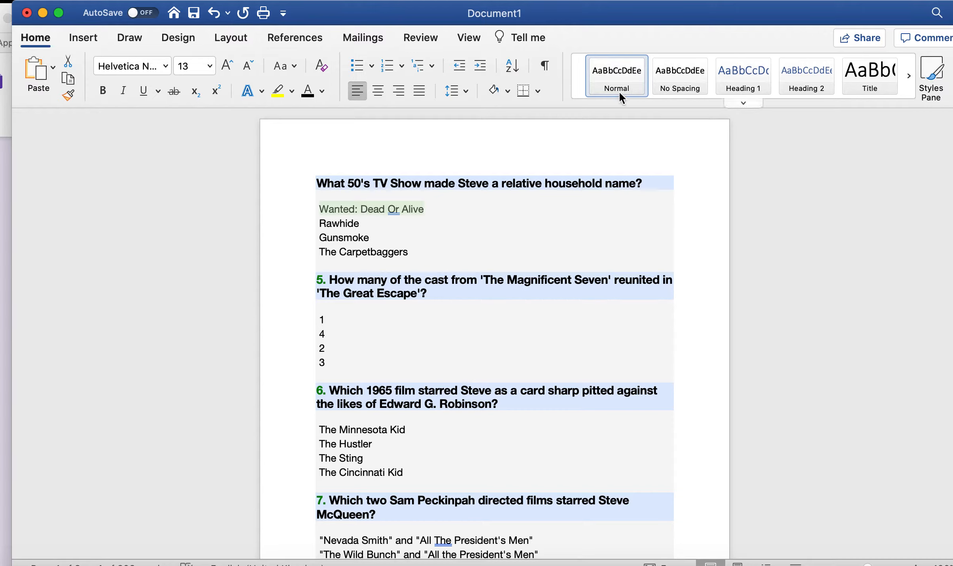
pyautogui.click(4, 293)
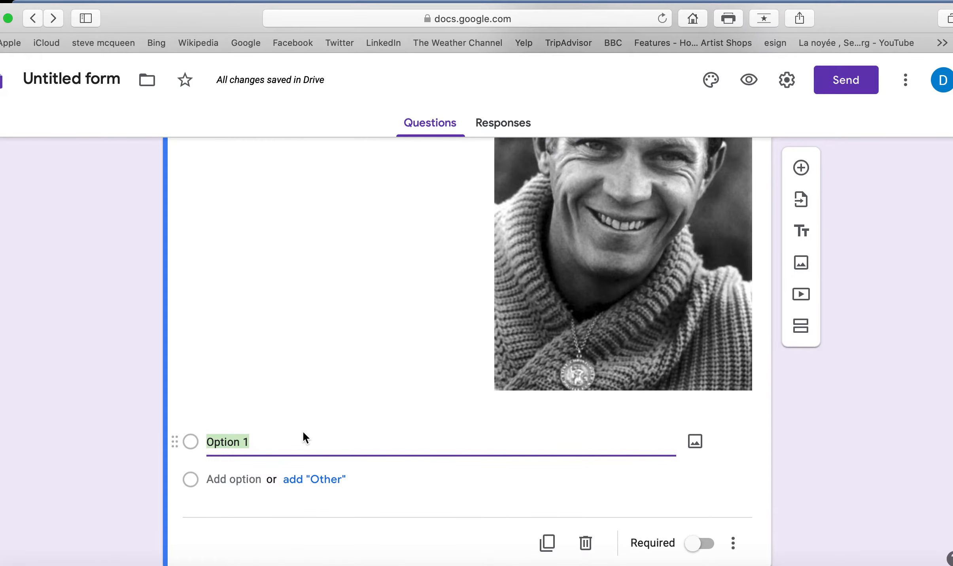
pyautogui.press('super+v')
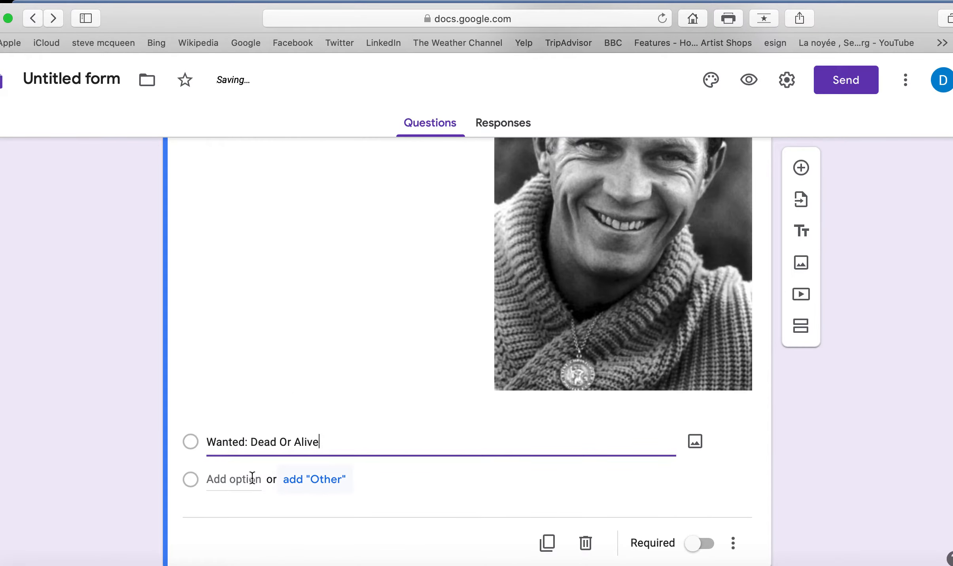
# Step: Add an "Other" choice, and add "Rawhide" from the Word document as the second answer option without the "Option 2" placeholder
pyautogui.click(325, 480)
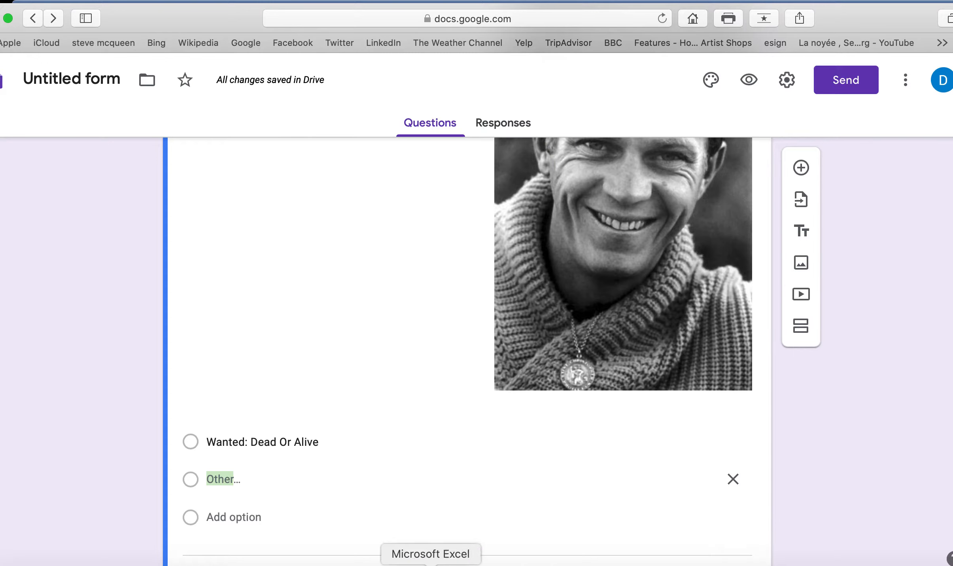
pyautogui.click(460, 561)
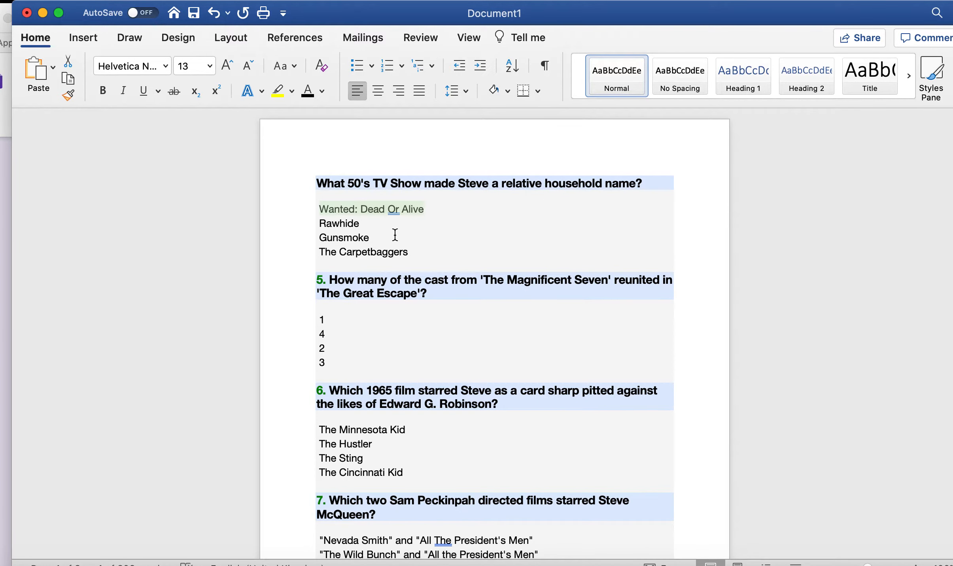
pyautogui.click(308, 224)
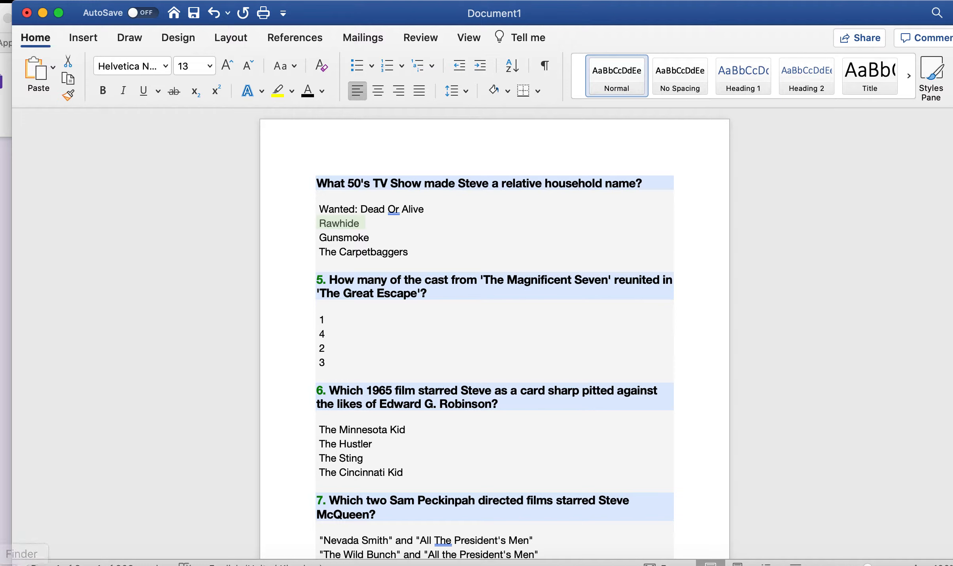
pyautogui.click(35, 564)
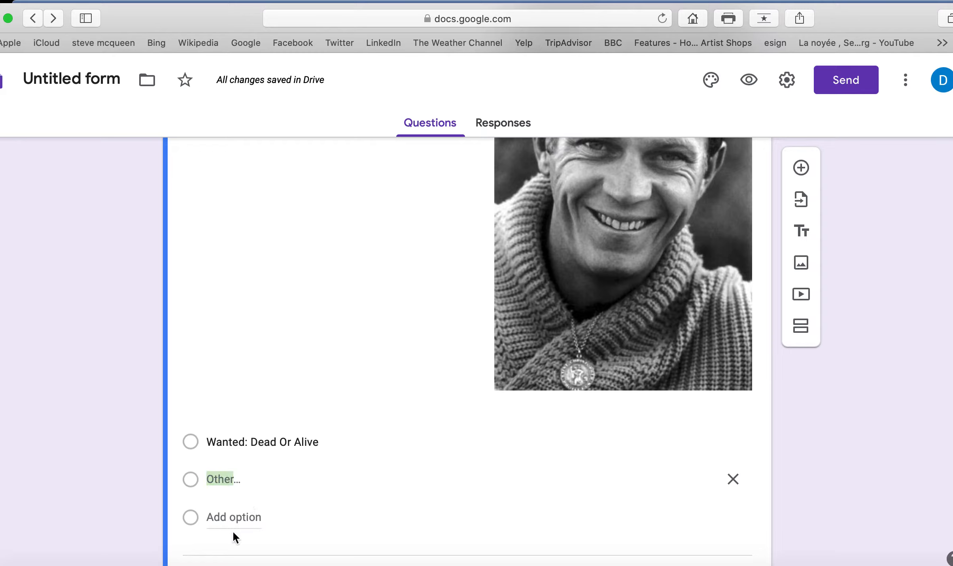
pyautogui.click(242, 524)
pyautogui.write('Rawhide')
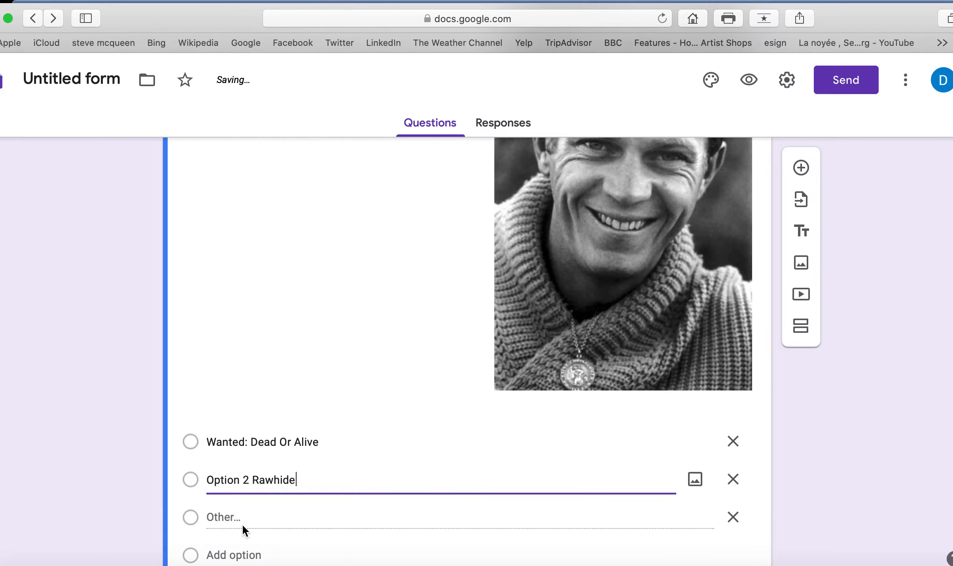
pyautogui.moveTo(250, 471); pyautogui.dragTo(206, 479)
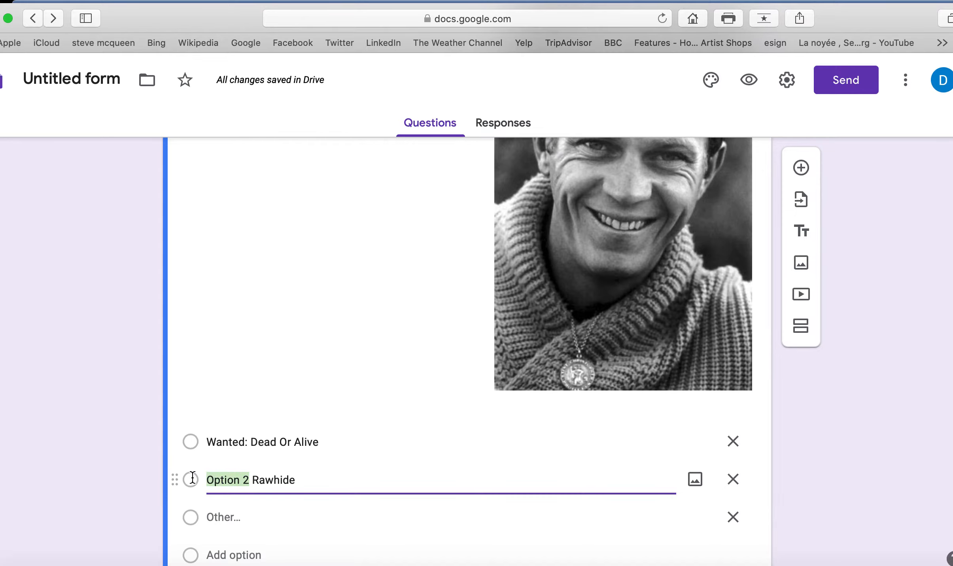
pyautogui.press('BackSpace')
# Step: Copy "Gunsmoke" from the Word document and add it as the third answer option without the "Option 3" placeholder
pyautogui.click(262, 520)
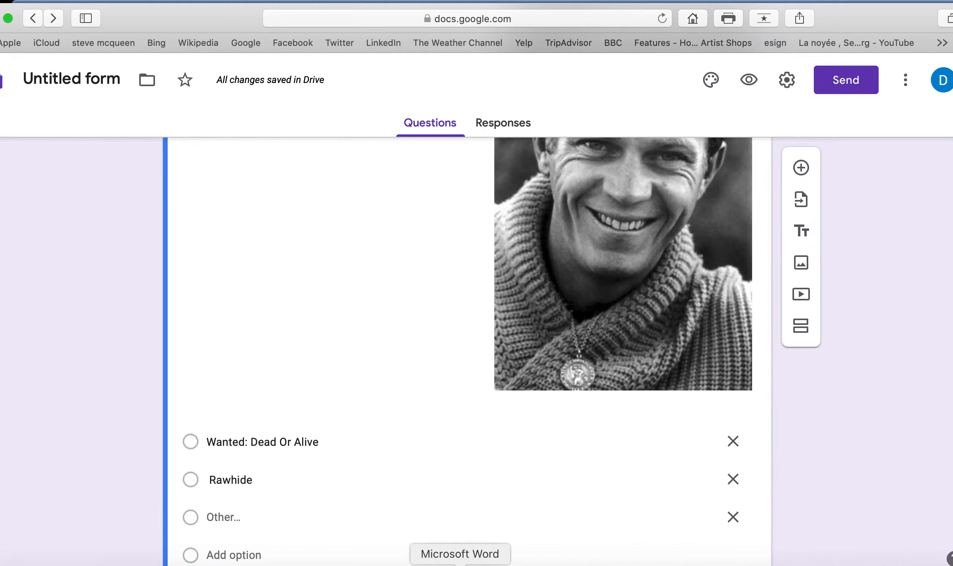
pyautogui.click(460, 563)
pyautogui.moveTo(372, 238); pyautogui.dragTo(315, 236)
pyautogui.press('super+c')
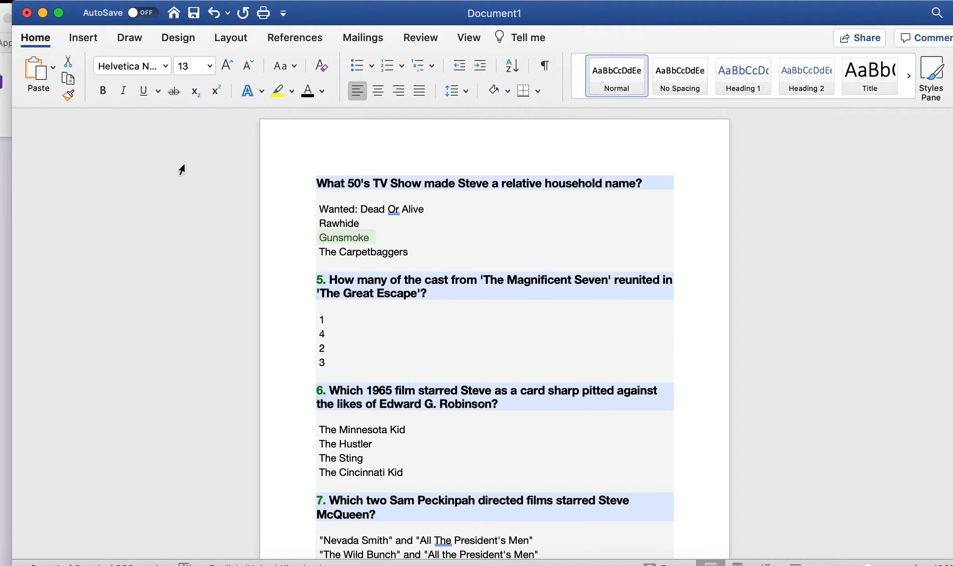
pyautogui.click(6, 237)
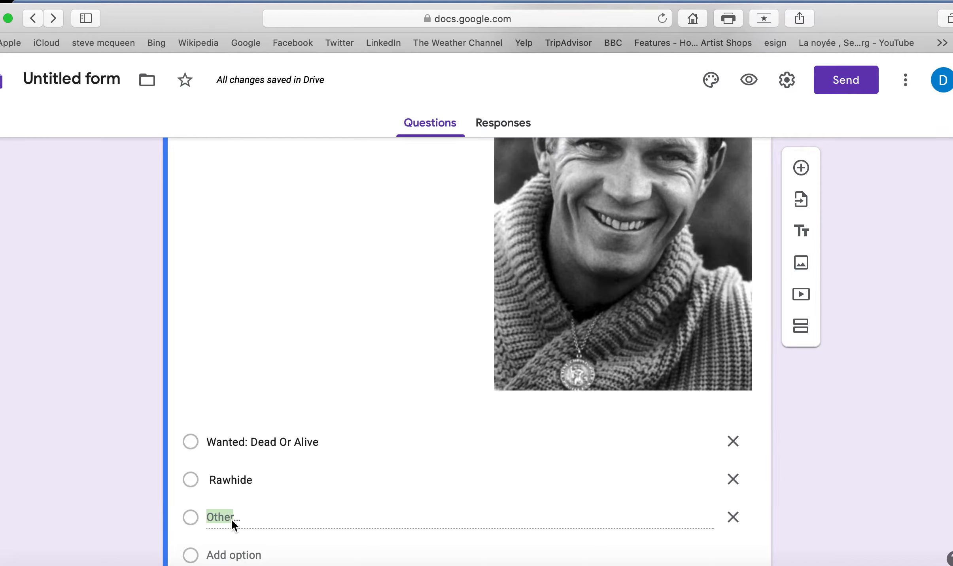
pyautogui.click(255, 553)
pyautogui.press('super+v')
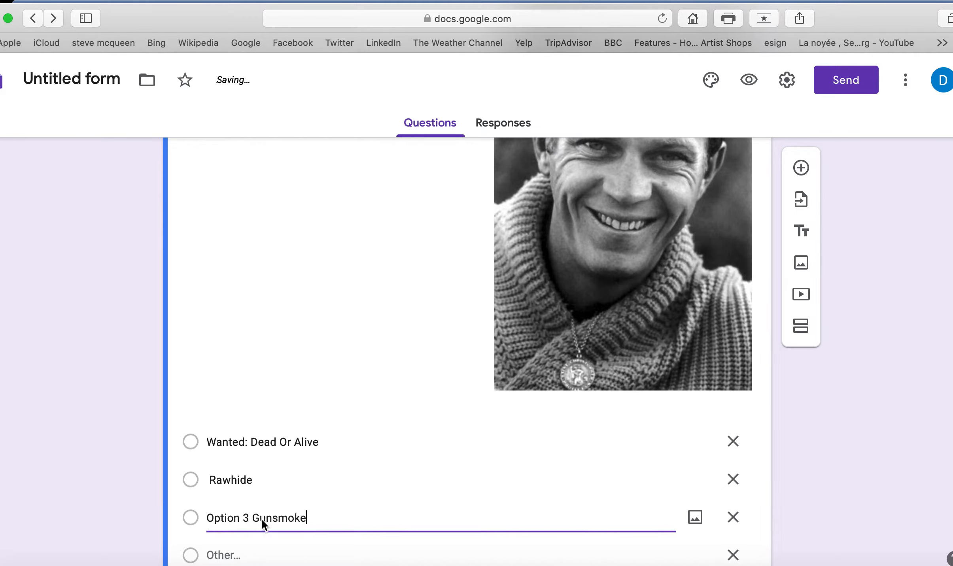
pyautogui.moveTo(251, 517); pyautogui.dragTo(199, 516)
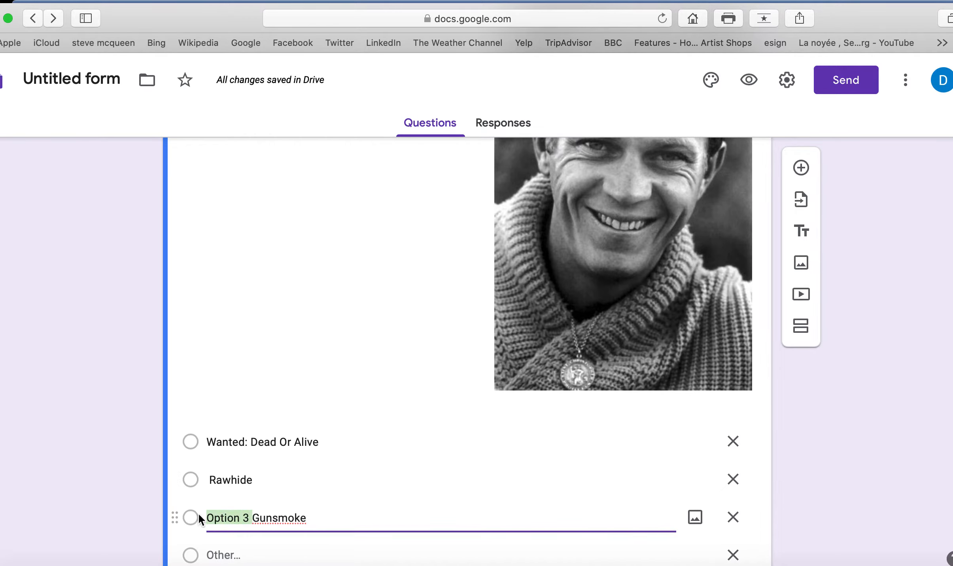
pyautogui.press('BackSpace')
# Step: Add a fourth answer option to the TV show question and fill it with "The Carpetbaggers" copied from the Word document
pyautogui.scroll(-2, 226, 494)
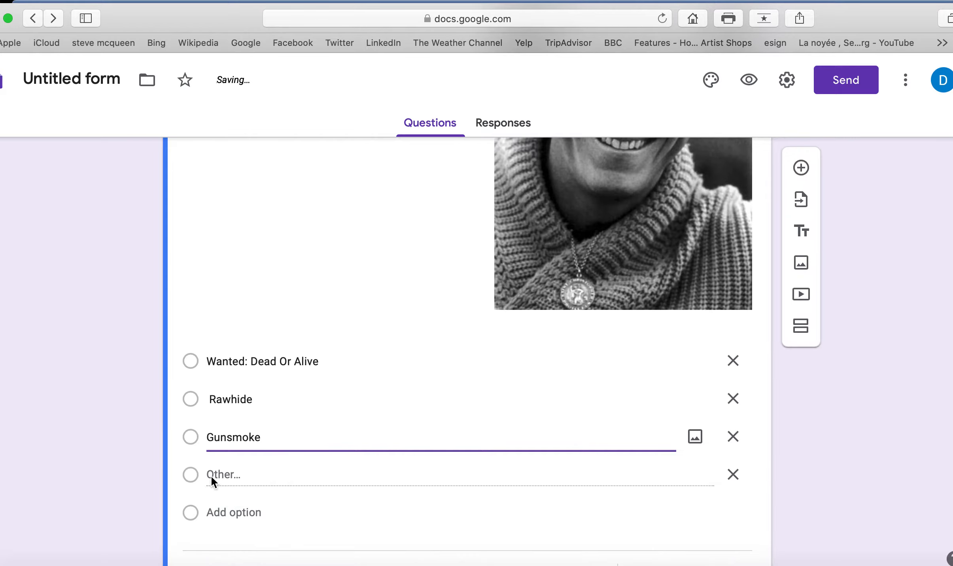
pyautogui.click(255, 515)
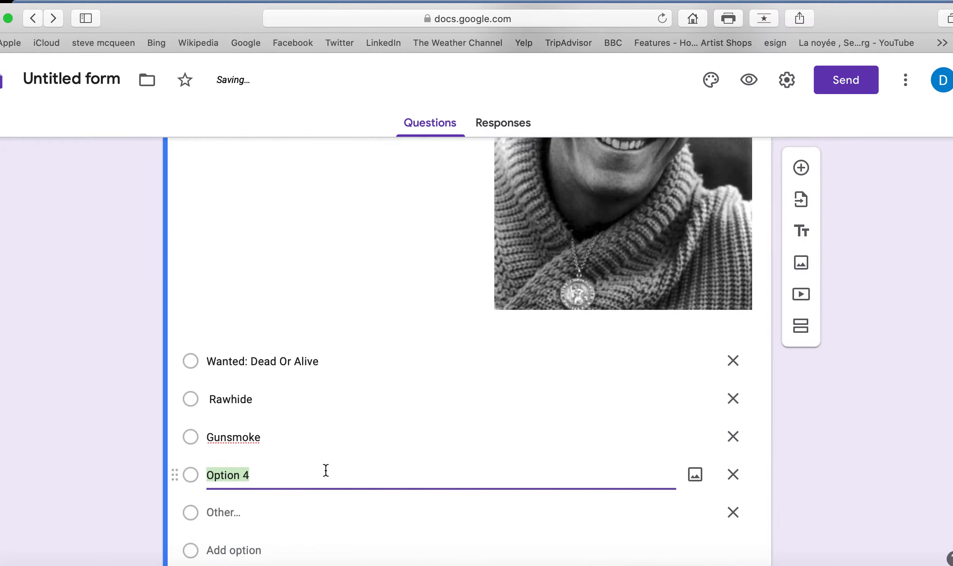
pyautogui.click(415, 559)
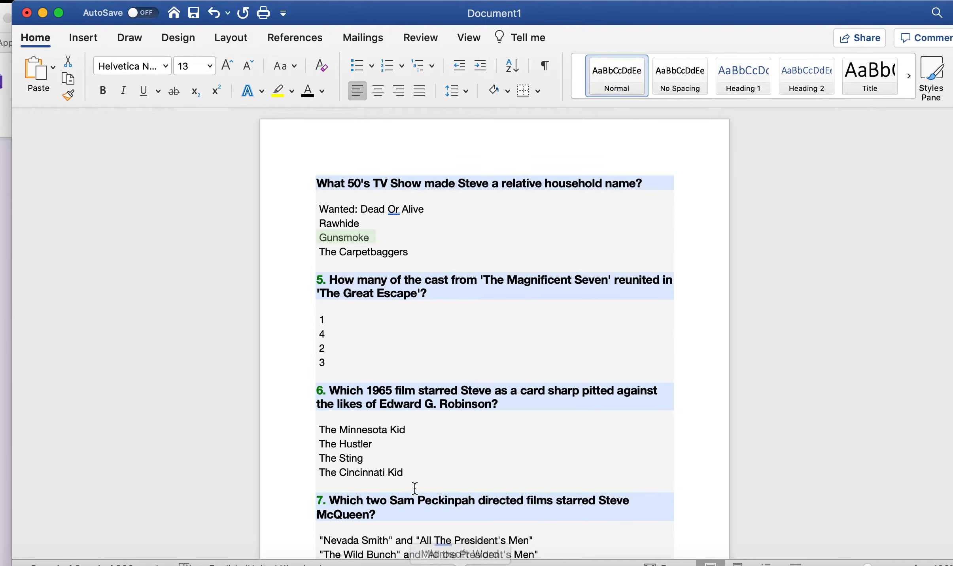
pyautogui.moveTo(413, 251); pyautogui.dragTo(325, 251)
pyautogui.press('super+c')
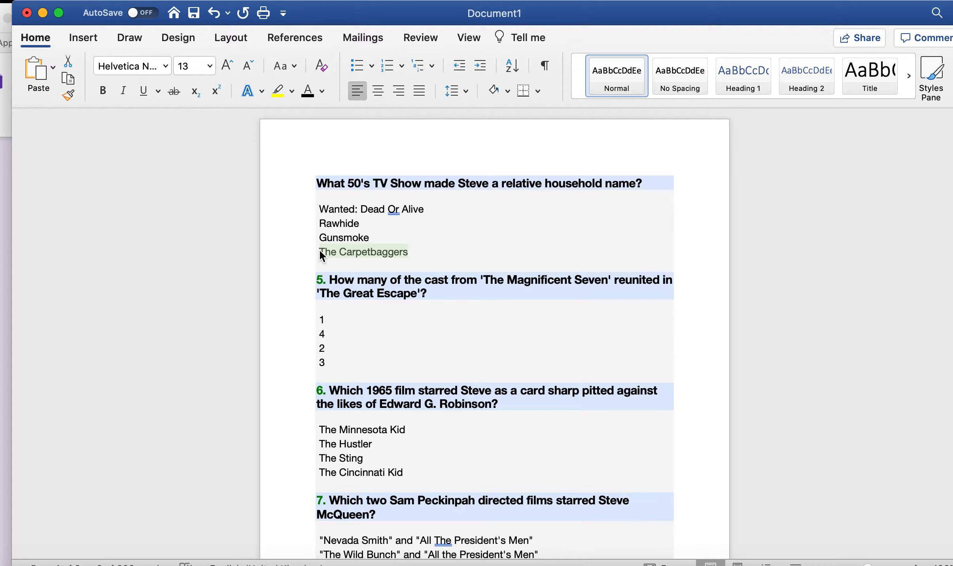
pyautogui.click(6, 223)
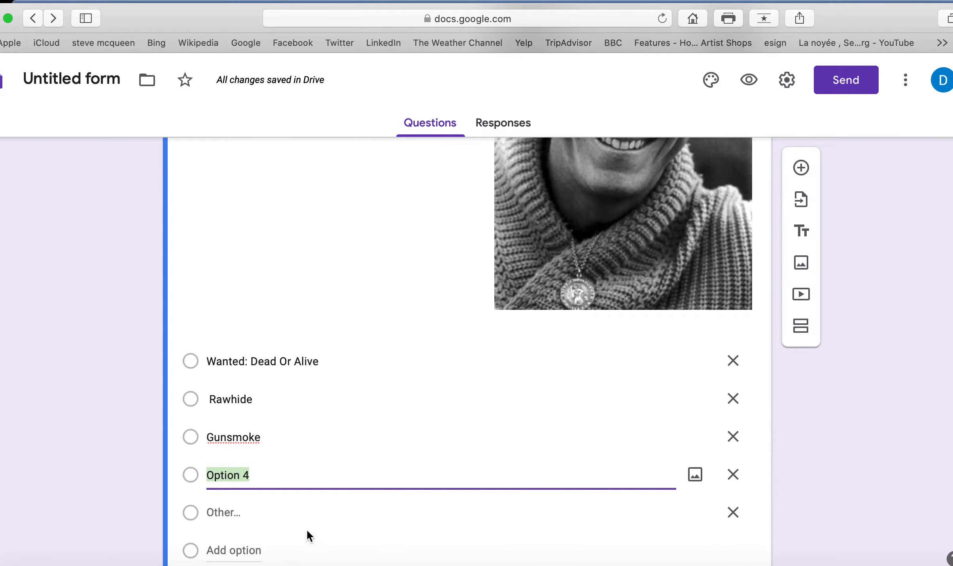
pyautogui.press('super+v')
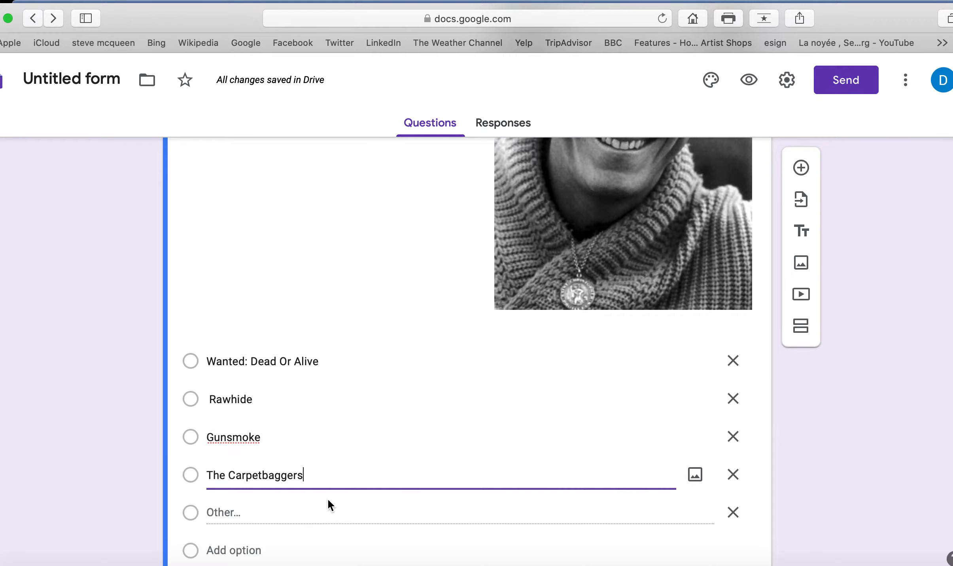
pyautogui.click(189, 359)
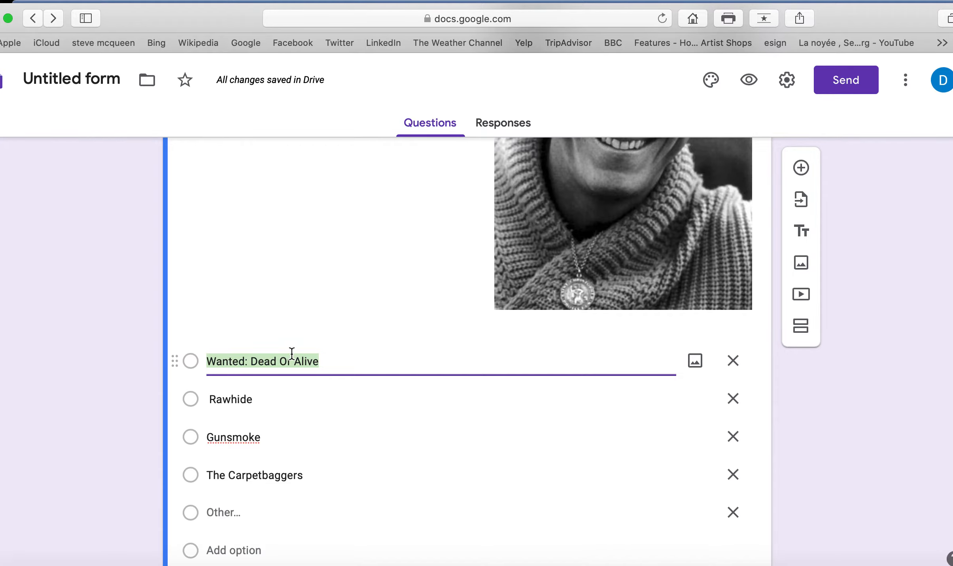
# Step: Make the TV show question required and look over its additional question settings
pyautogui.scroll(-3, 395, 490)
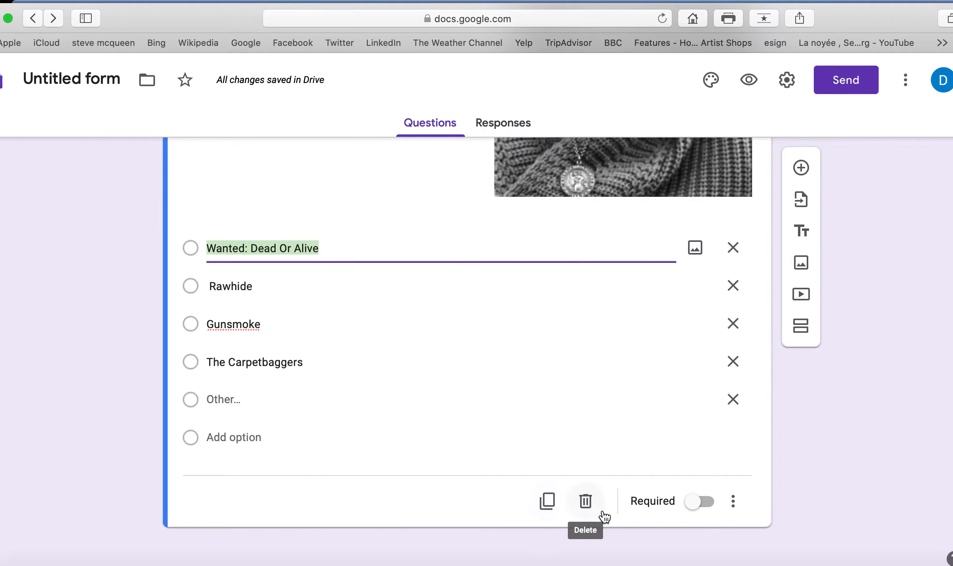
pyautogui.click(706, 502)
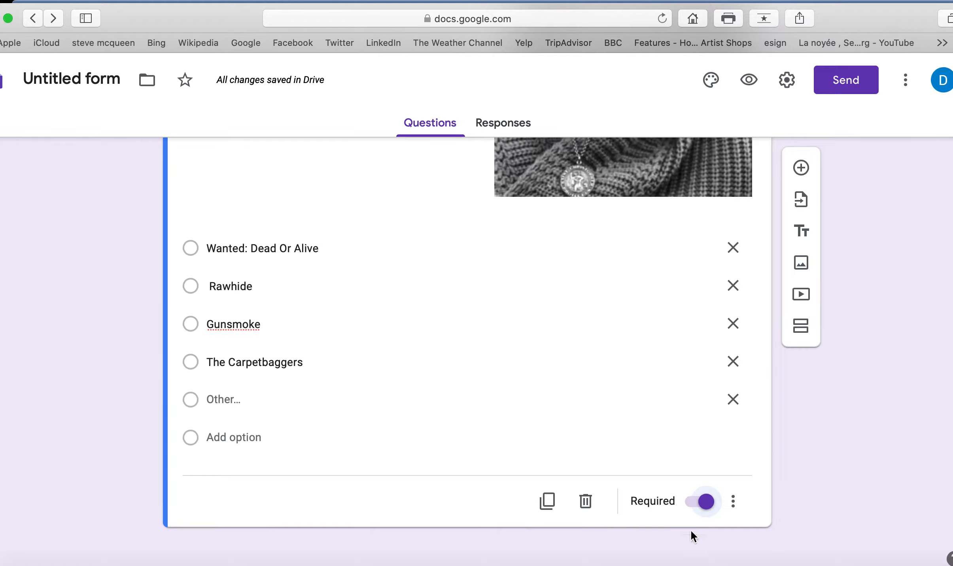
pyautogui.click(688, 502)
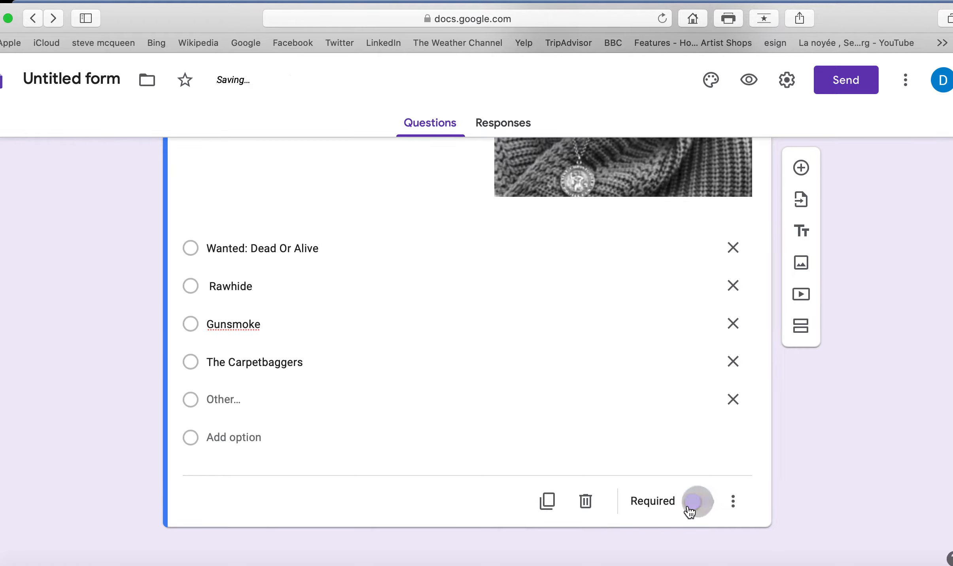
pyautogui.click(733, 502)
pyautogui.click(703, 505)
pyautogui.click(707, 506)
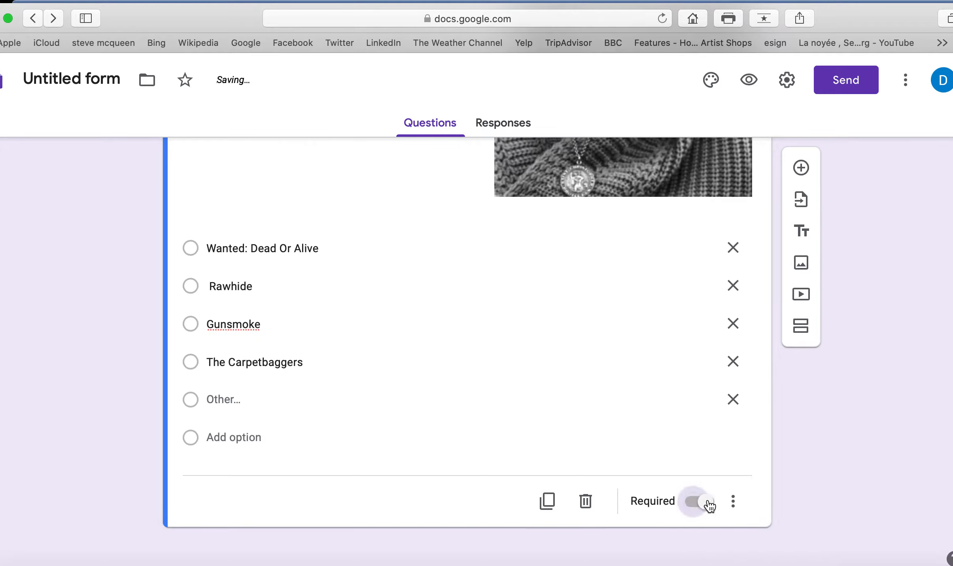
pyautogui.click(733, 502)
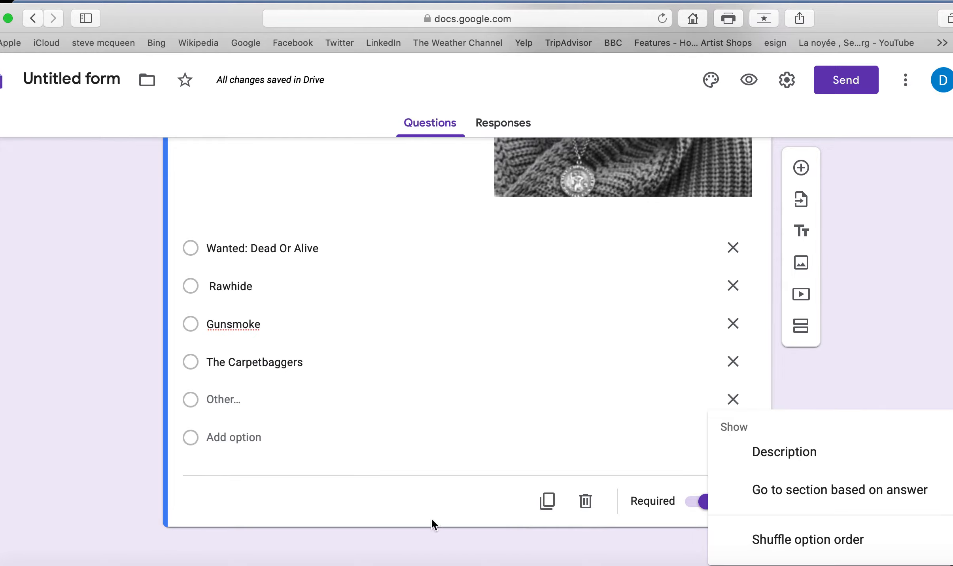
pyautogui.click(411, 501)
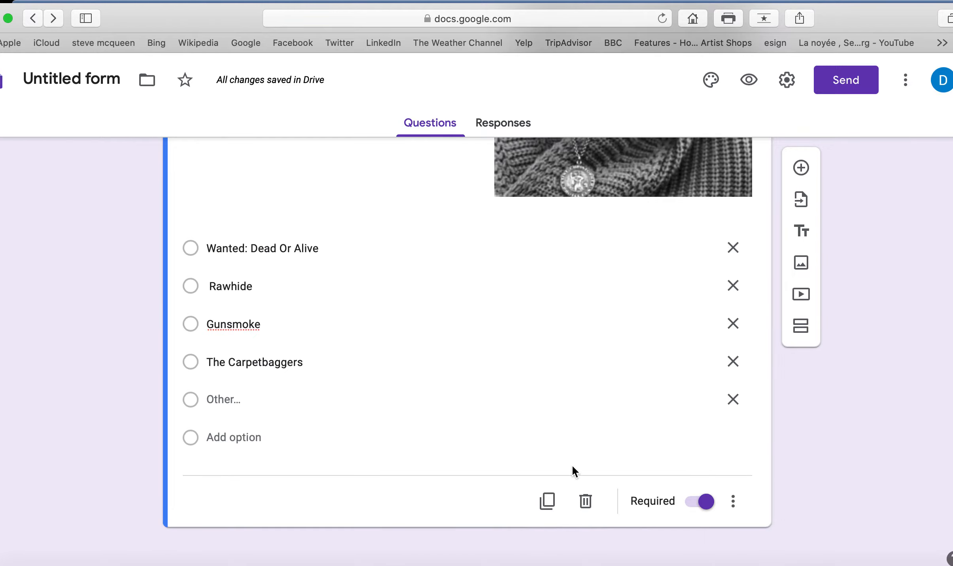
# Step: Review the TV show question and add a new question below it
pyautogui.scroll(10, 541, 426)
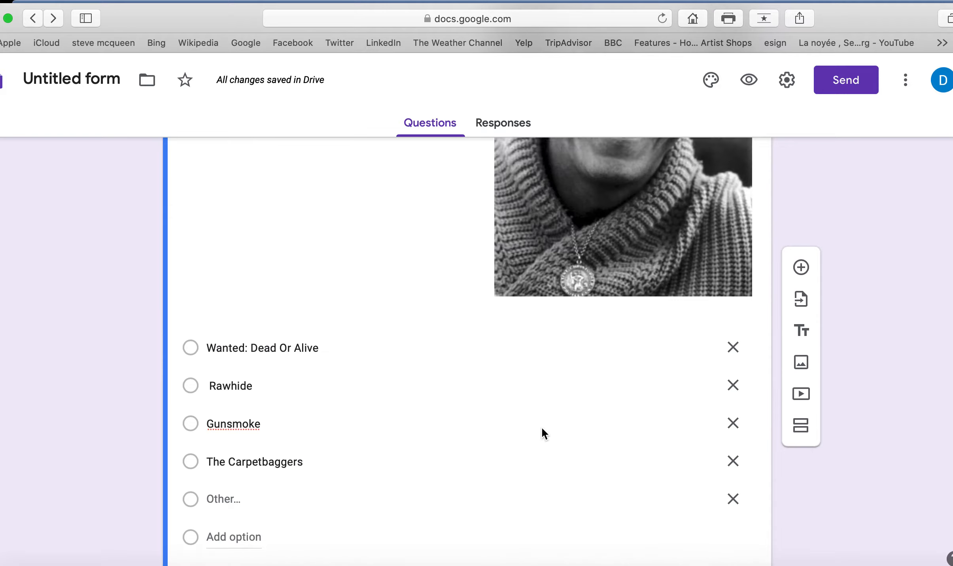
pyautogui.scroll(-3, 541, 427)
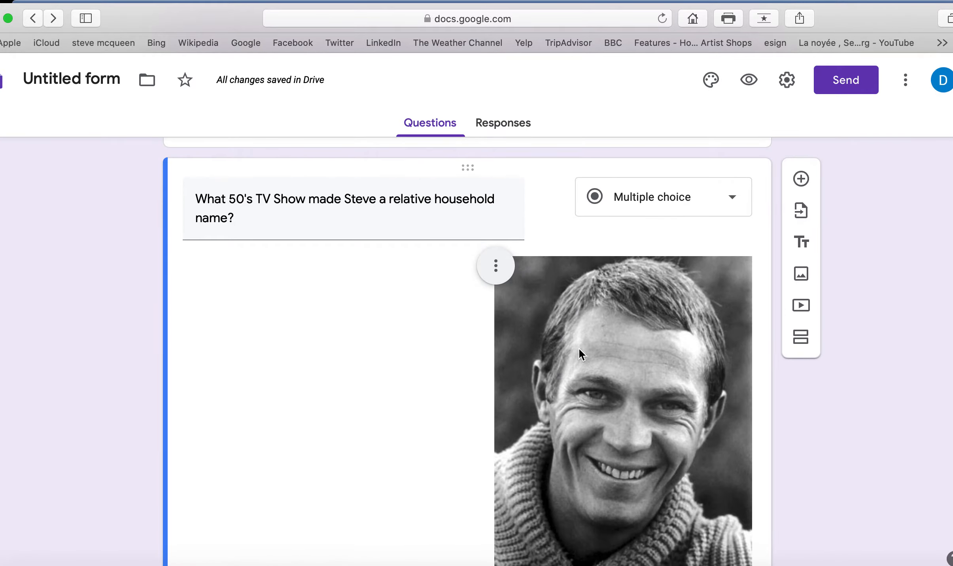
pyautogui.scroll(3, 554, 418)
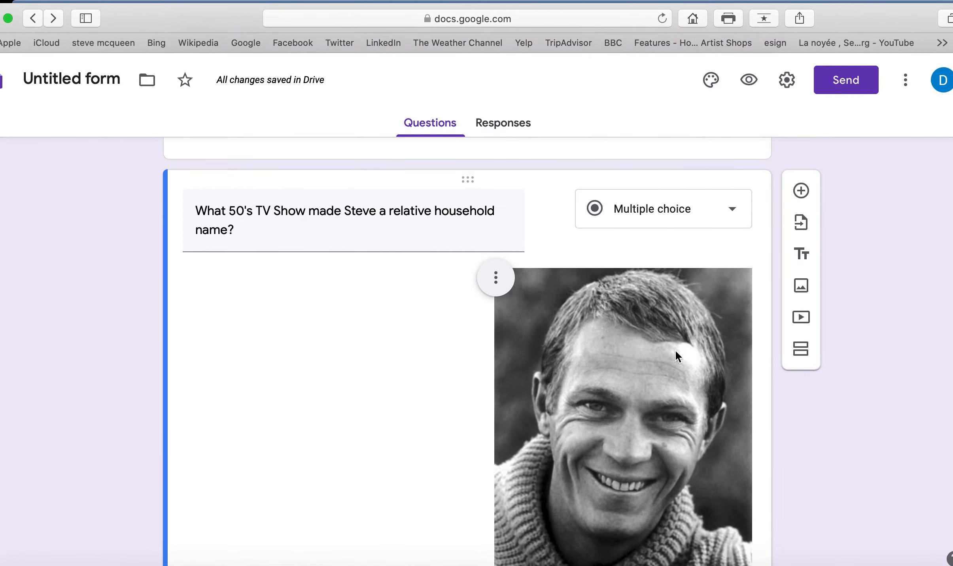
pyautogui.scroll(2, 708, 311)
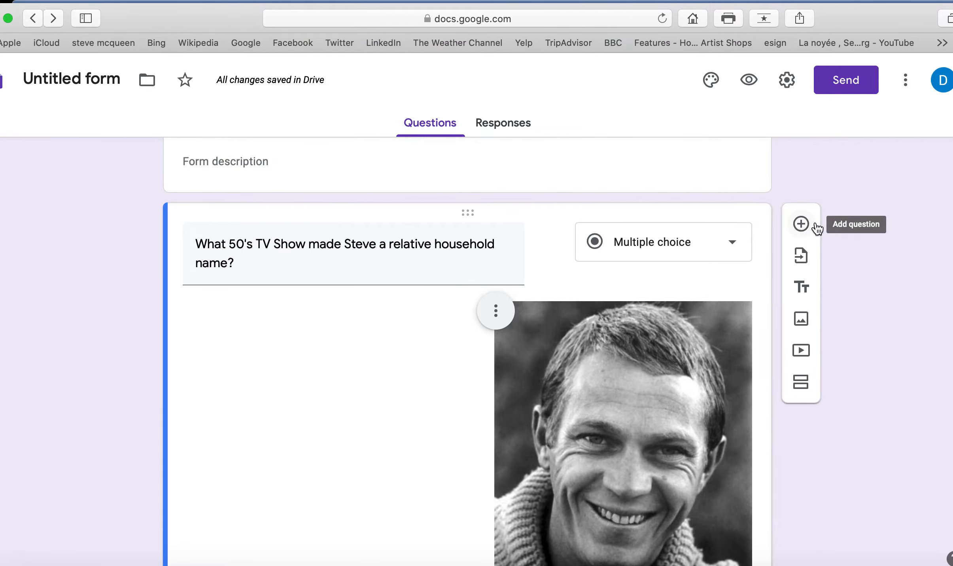
pyautogui.click(805, 227)
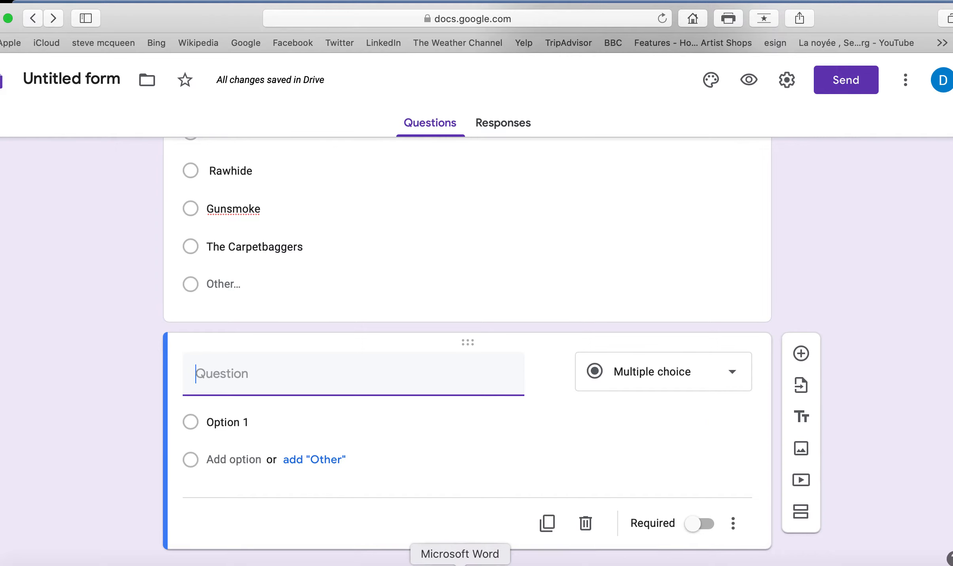
# Step: Copy "Which 1973 film put Steve opposite a young (looking old) Dustin Hoffman?" from the Word document into the new question's title
pyautogui.click(459, 564)
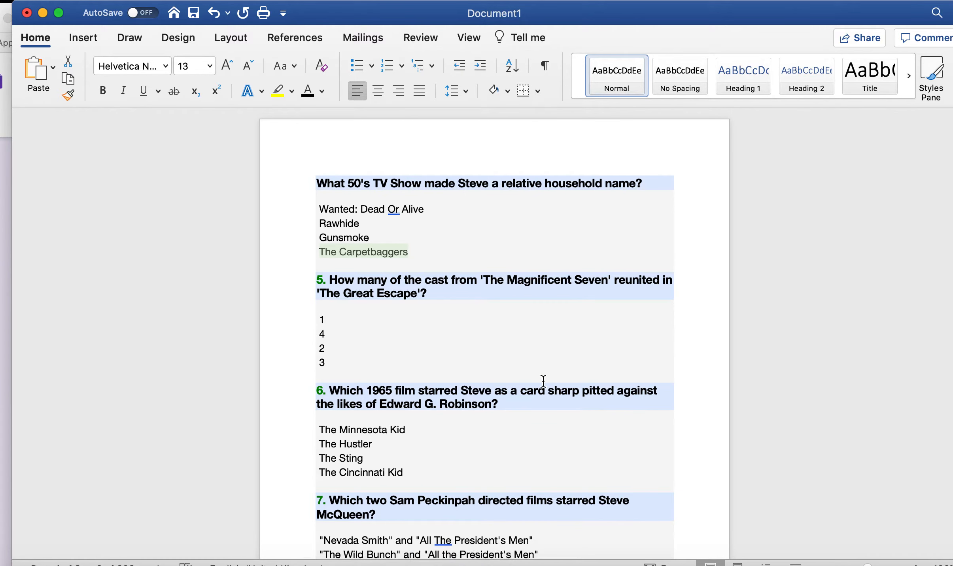
pyautogui.scroll(-10, 573, 404)
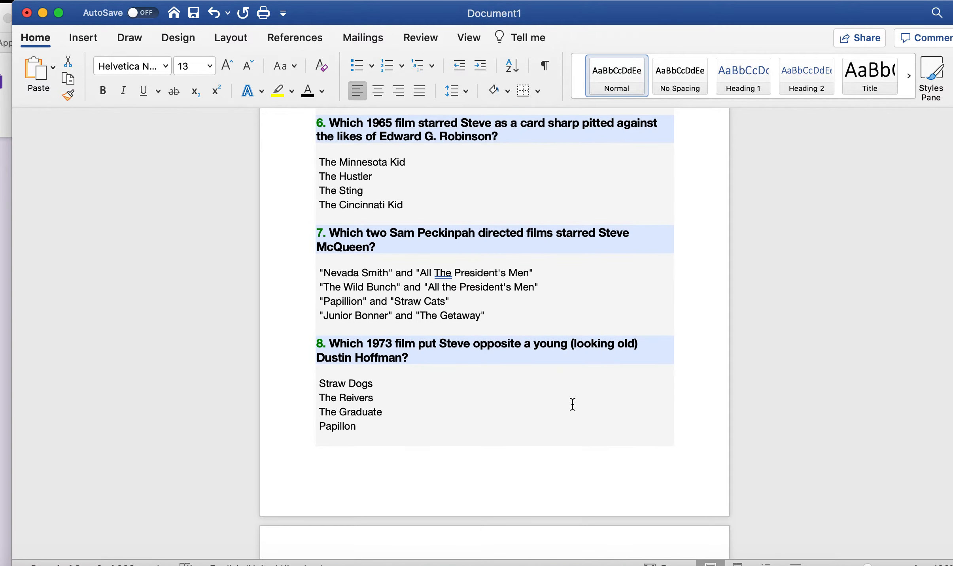
pyautogui.moveTo(410, 355); pyautogui.dragTo(343, 339)
pyautogui.press('super+c')
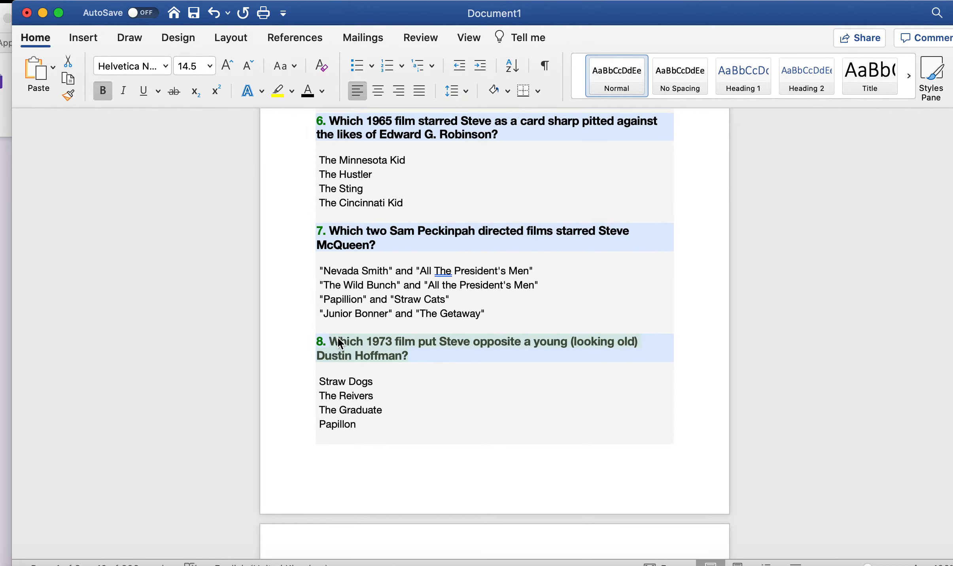
pyautogui.click(5, 188)
pyautogui.click(319, 392)
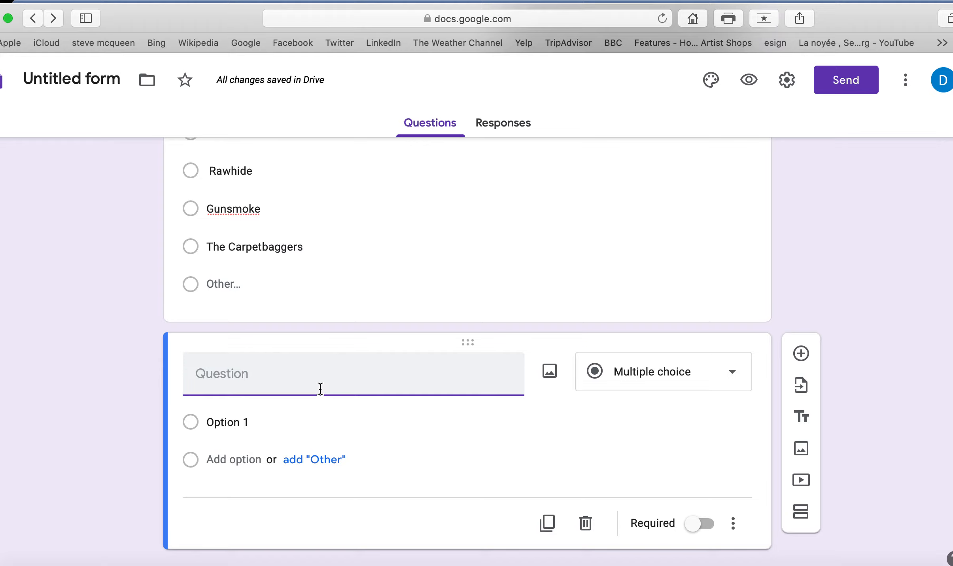
pyautogui.press('super+v')
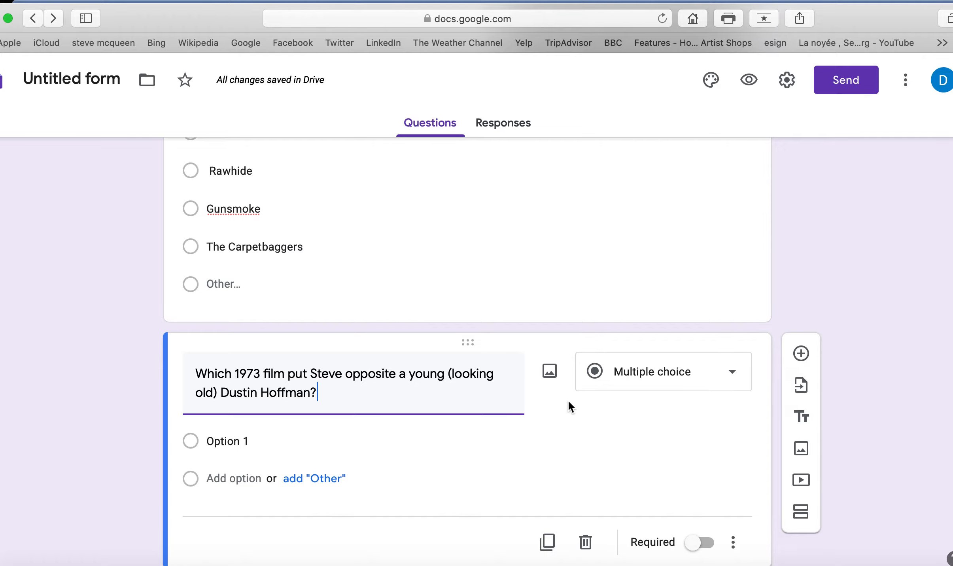
# Step: Replace the first answer option's placeholder in the 1973 film question with "Straw Dogs" copied from the Word document
pyautogui.click(263, 437)
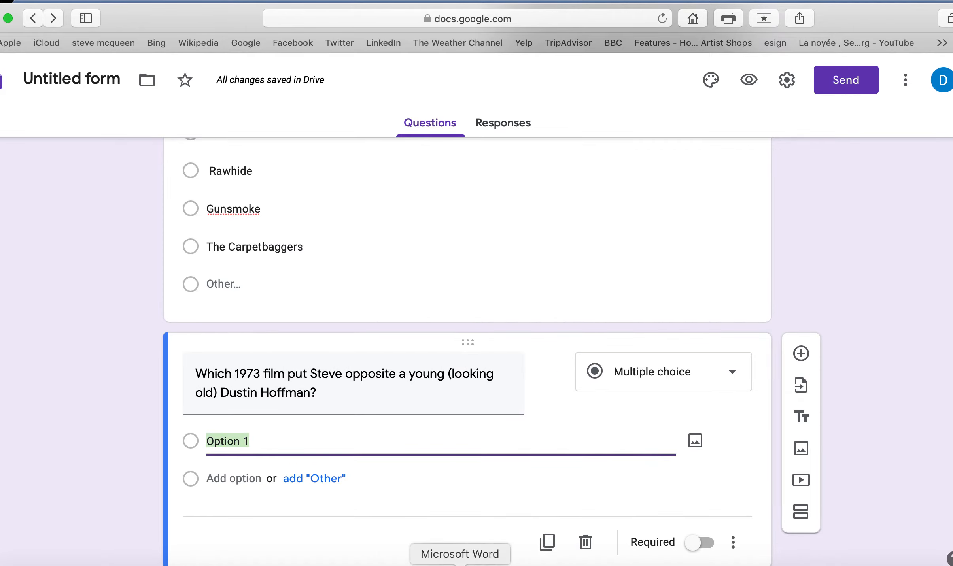
pyautogui.click(460, 564)
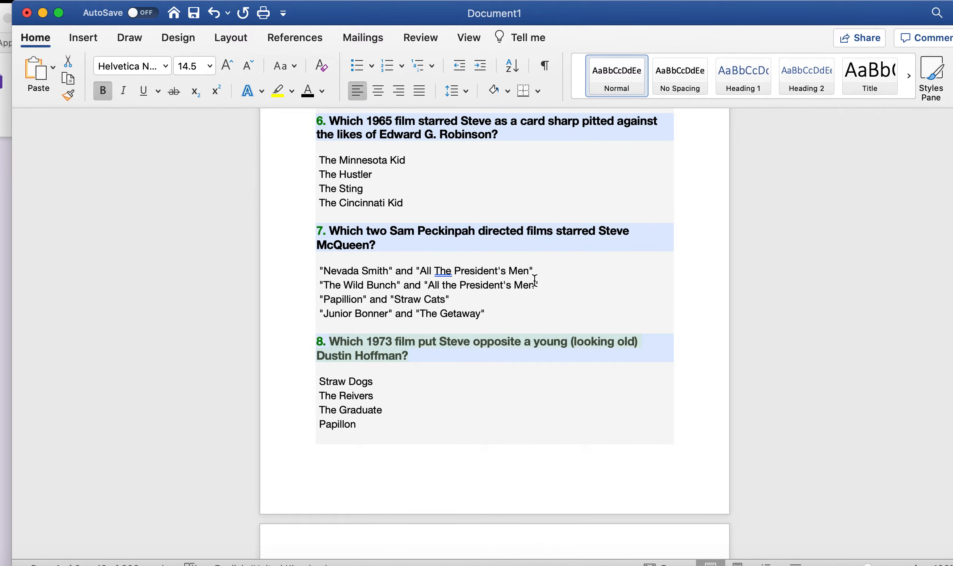
pyautogui.click(395, 385)
pyautogui.moveTo(372, 382); pyautogui.dragTo(319, 378)
pyautogui.press('super+c')
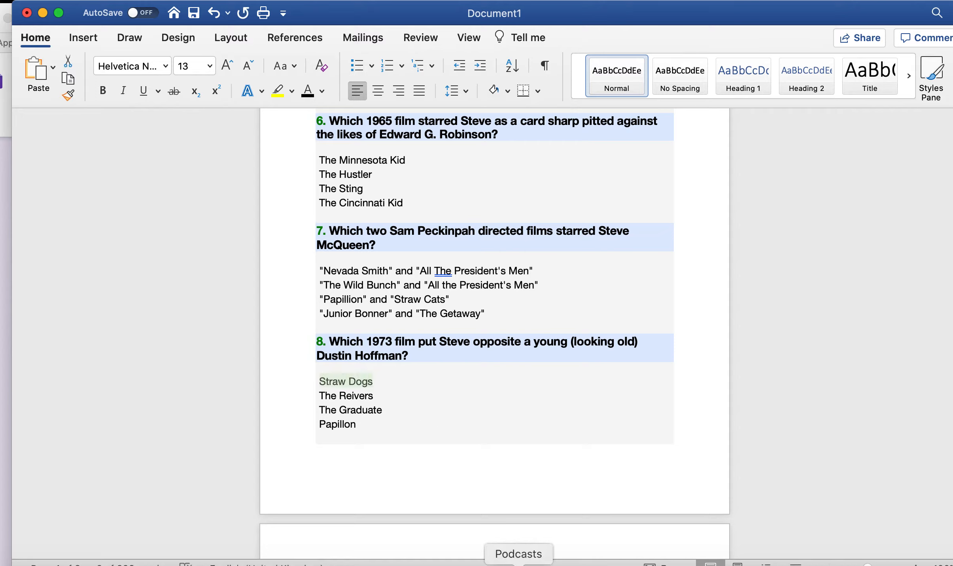
pyautogui.click(6, 466)
pyautogui.click(218, 450)
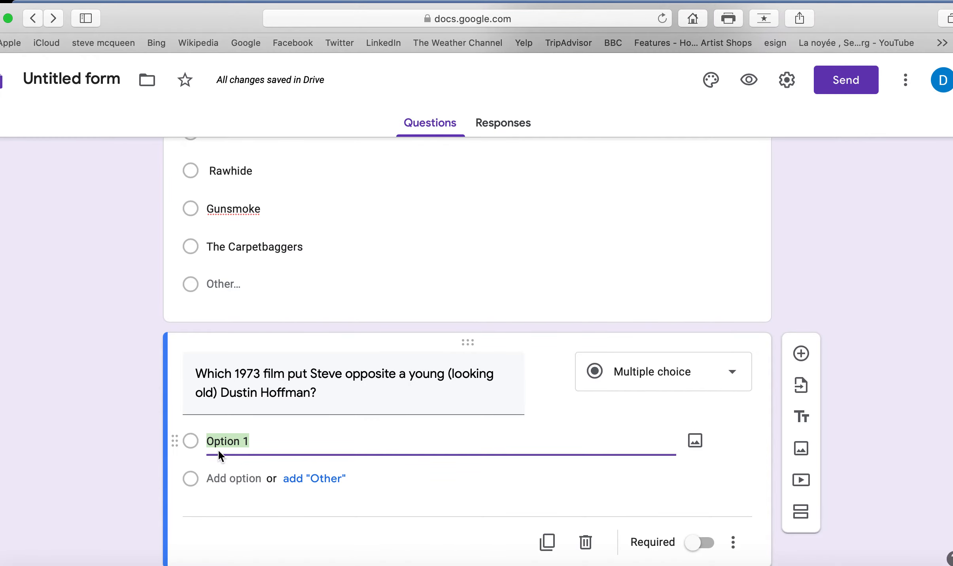
pyautogui.press('super+v')
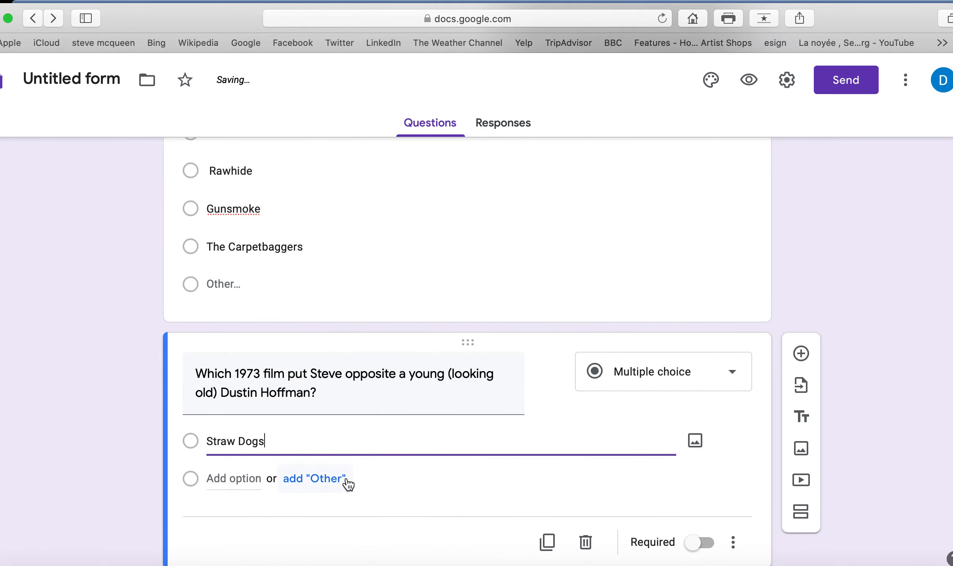
# Step: Add an "Other" choice to the 1973 film question and a second option, "The Reivers", copied from the Word document
pyautogui.click(322, 480)
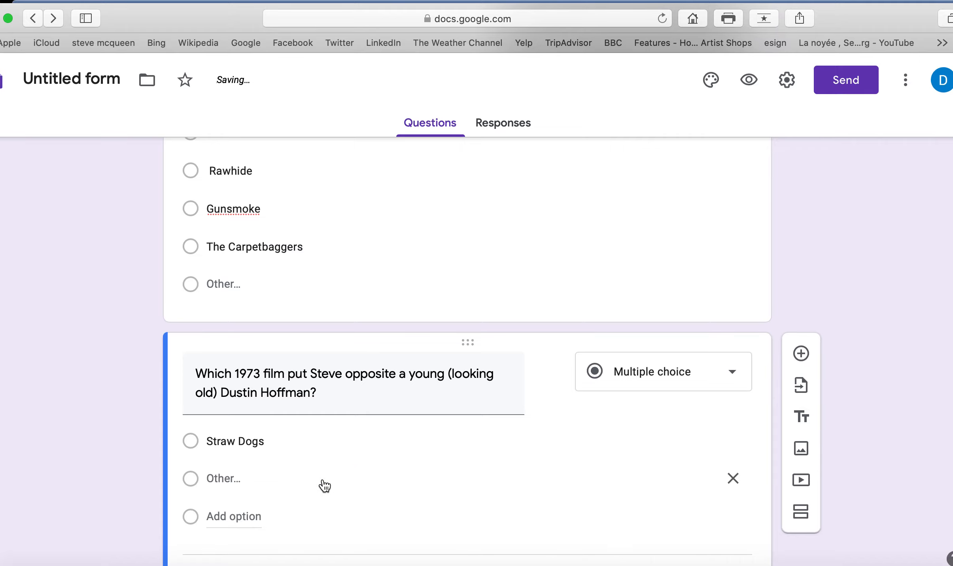
pyautogui.click(246, 516)
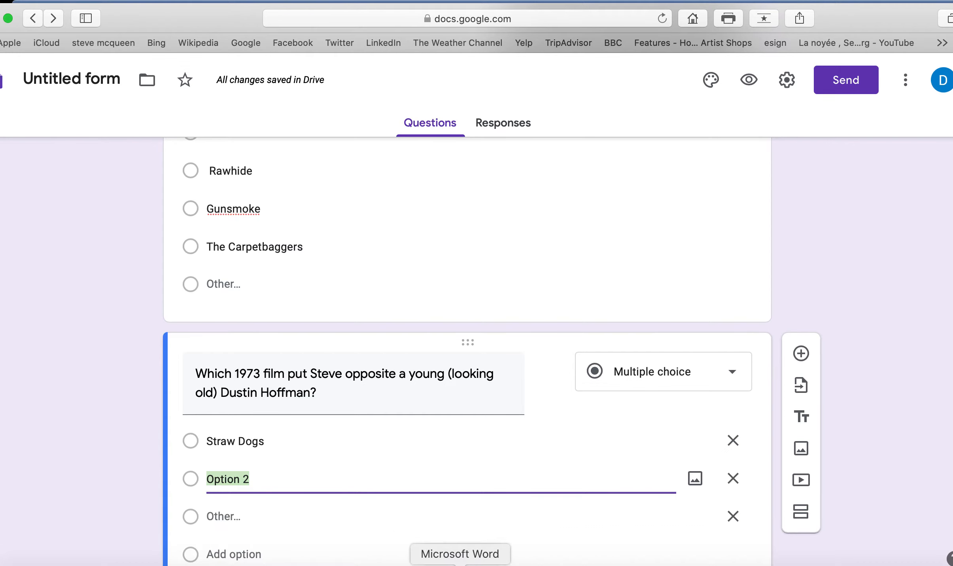
pyautogui.click(460, 564)
pyautogui.moveTo(390, 395); pyautogui.dragTo(321, 396)
pyautogui.press('super+v')
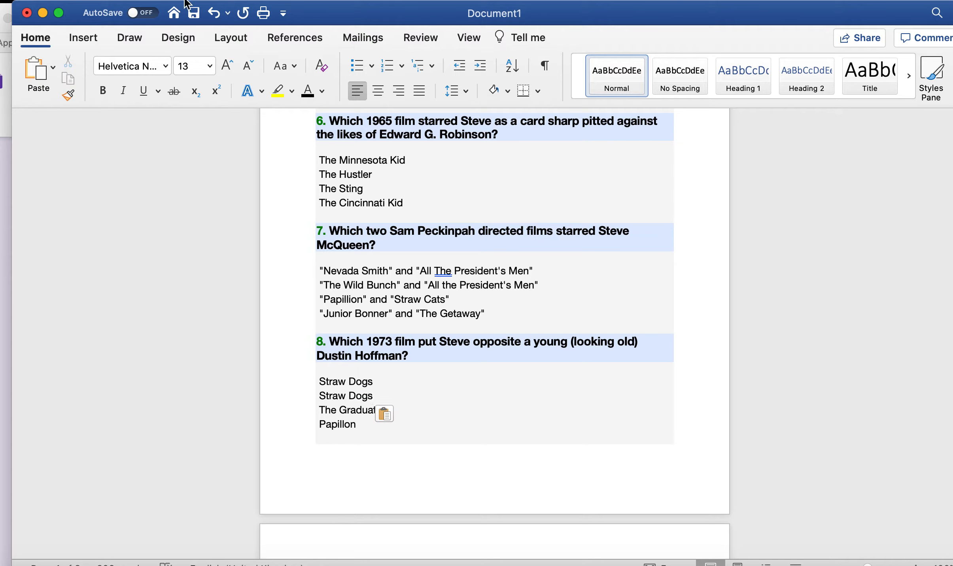
pyautogui.click(216, 15)
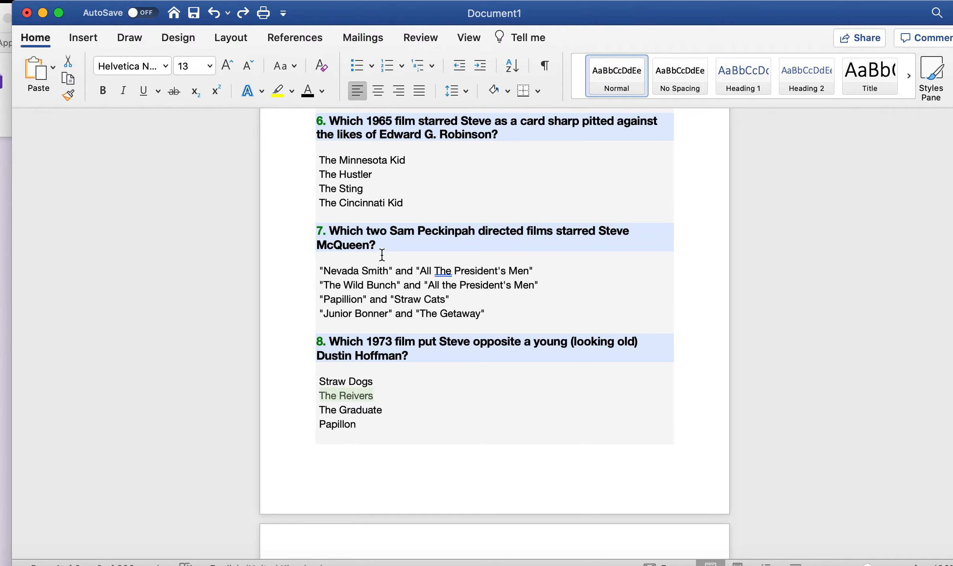
pyautogui.click(3, 431)
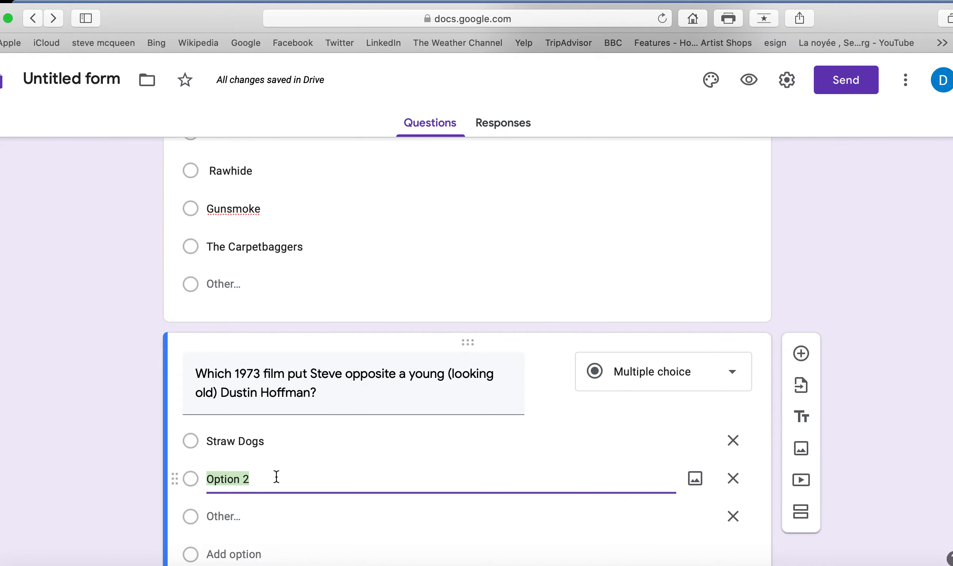
pyautogui.write('The Reivers')
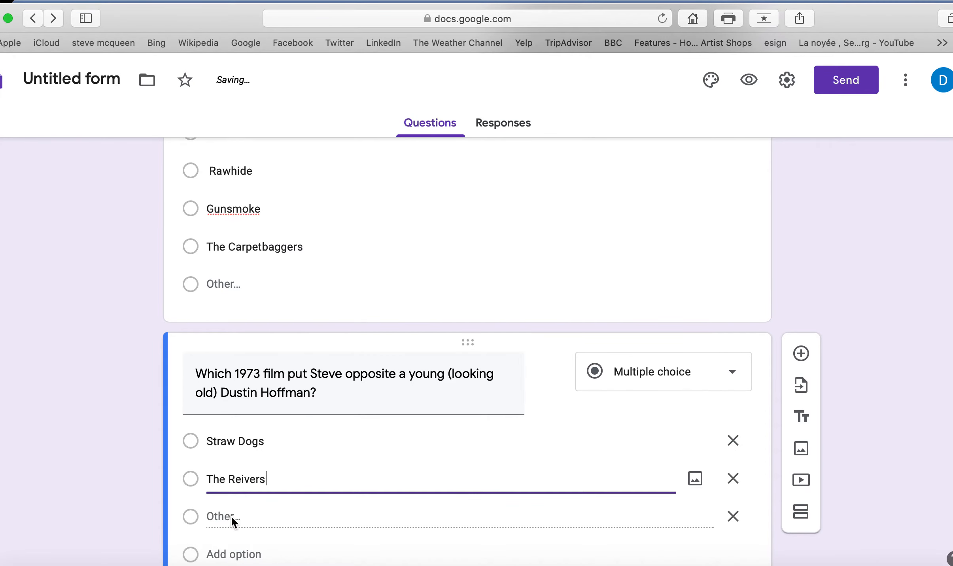
# Step: Add "The Graduate" from the Word document as the third answer option of the 1973 film question
pyautogui.scroll(-1, 304, 509)
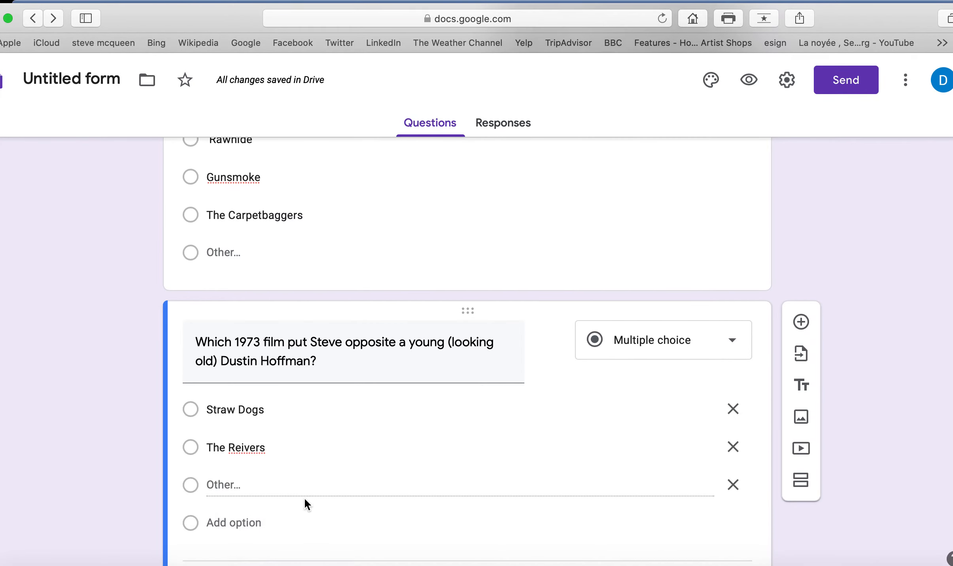
pyautogui.click(250, 525)
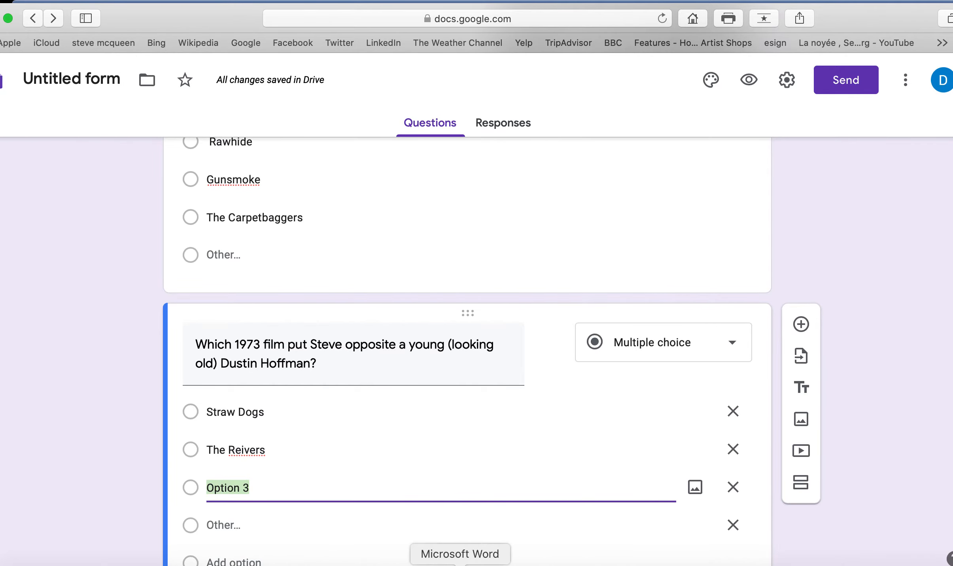
pyautogui.click(460, 563)
pyautogui.moveTo(379, 409); pyautogui.dragTo(316, 409)
pyautogui.press('super+c')
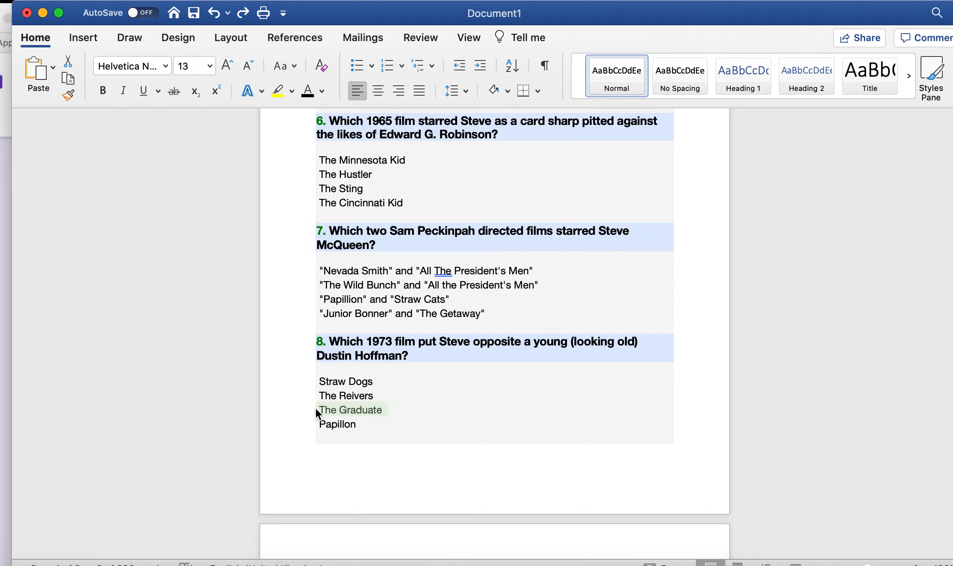
pyautogui.click(4, 253)
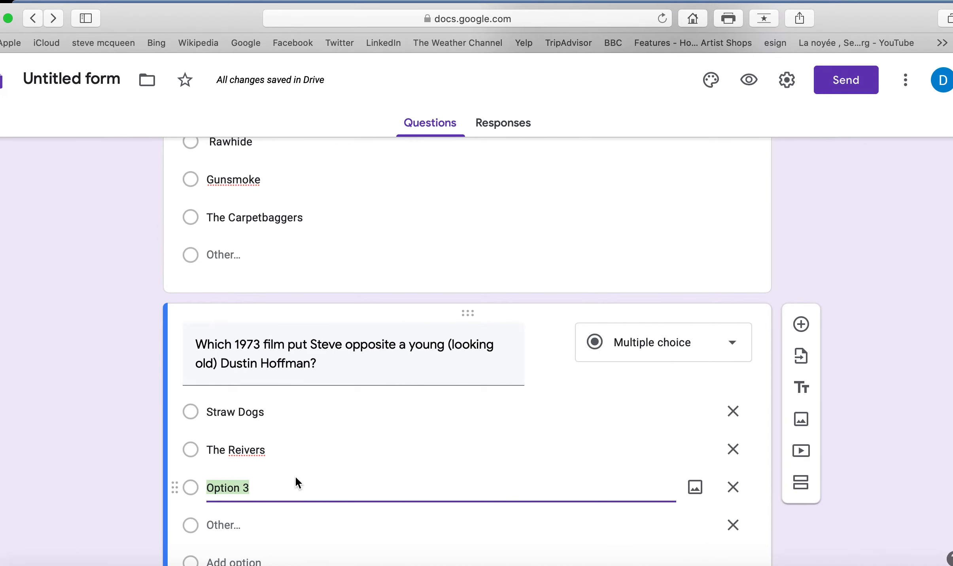
pyautogui.press('super+v')
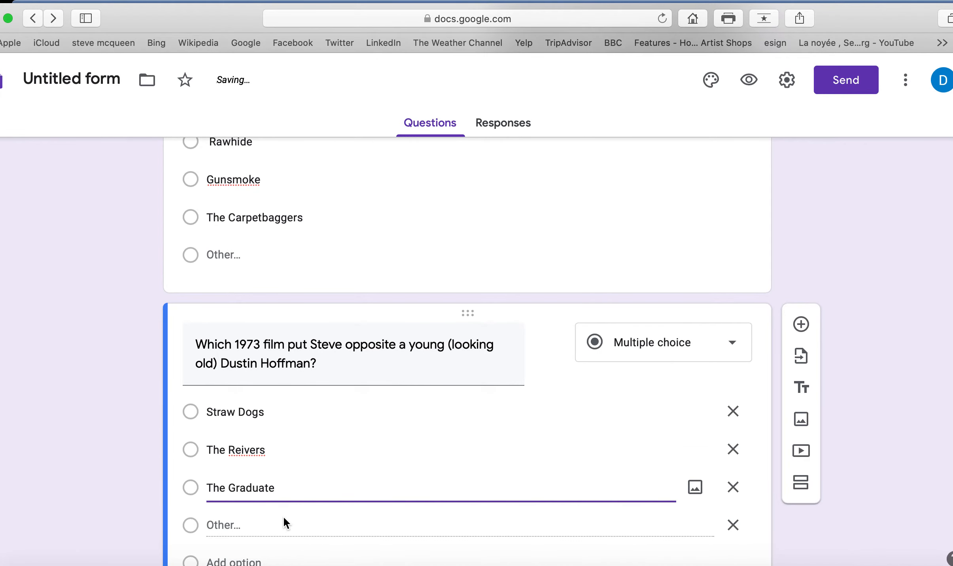
# Step: Add a fourth answer option, "Papillon", to the 1973 film question by copying it from the Word document
pyautogui.click(248, 561)
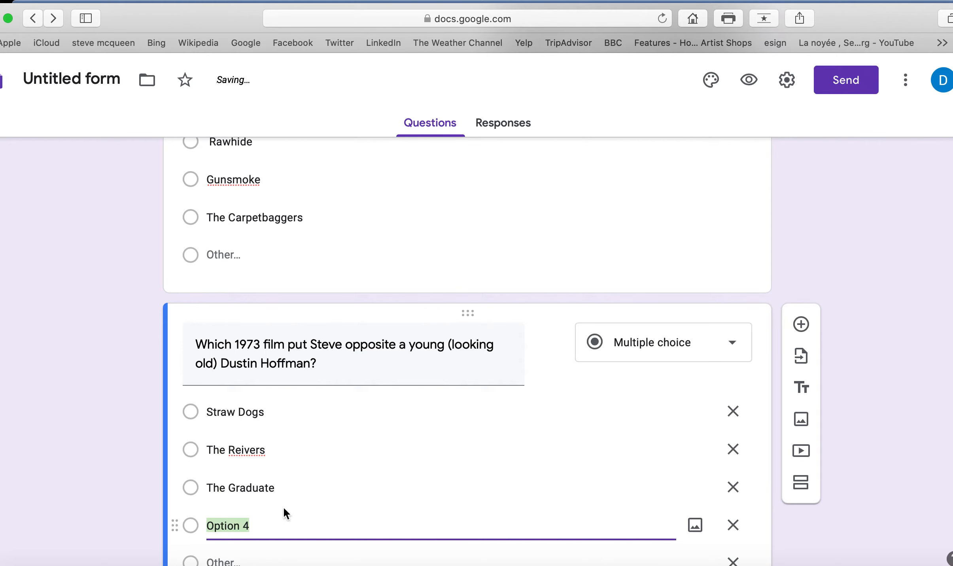
pyautogui.click(460, 563)
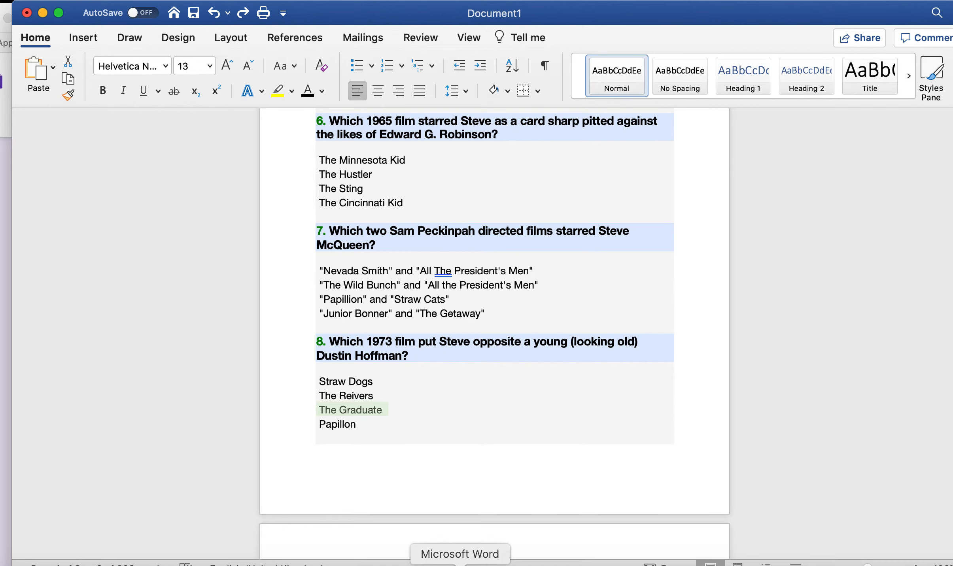
pyautogui.click(308, 424)
pyautogui.press('super+c')
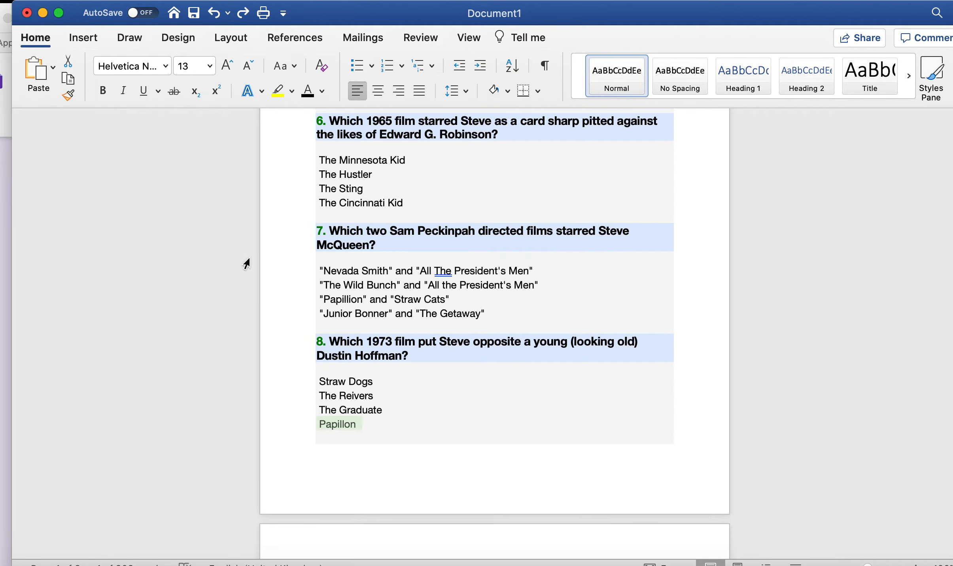
pyautogui.click(7, 213)
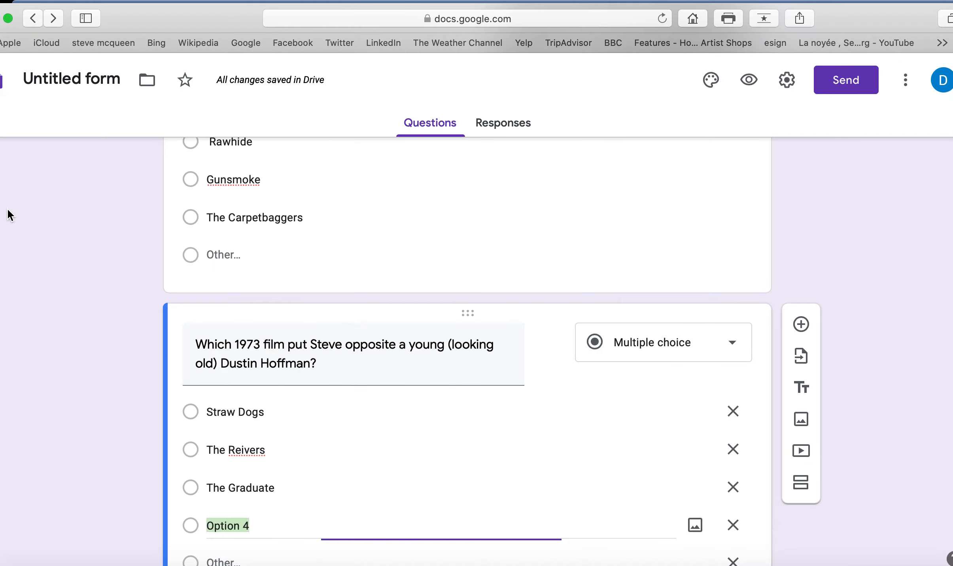
pyautogui.press('super+v')
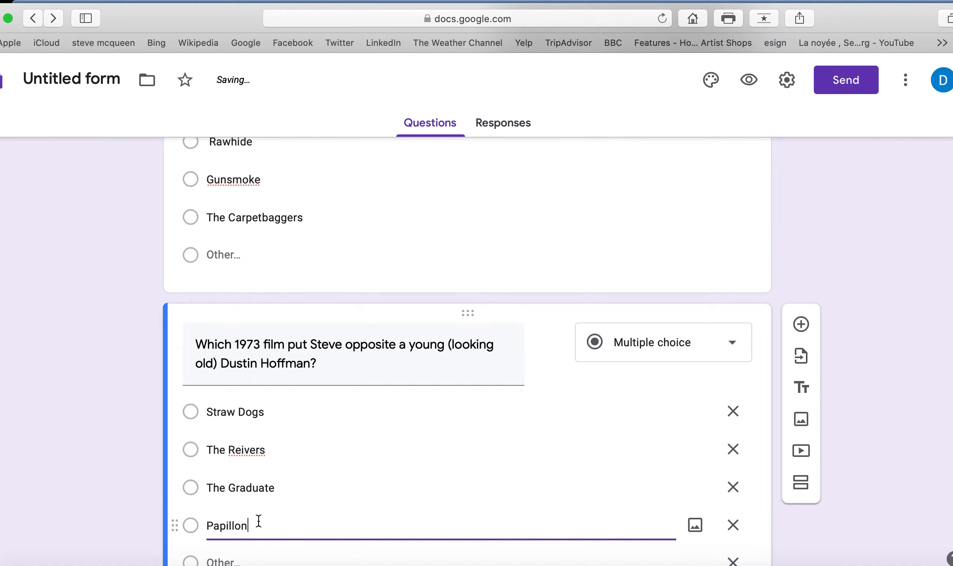
# Step: Make the 1973 film question required and try to select "Papillon" as its answer
pyautogui.scroll(-4, 372, 493)
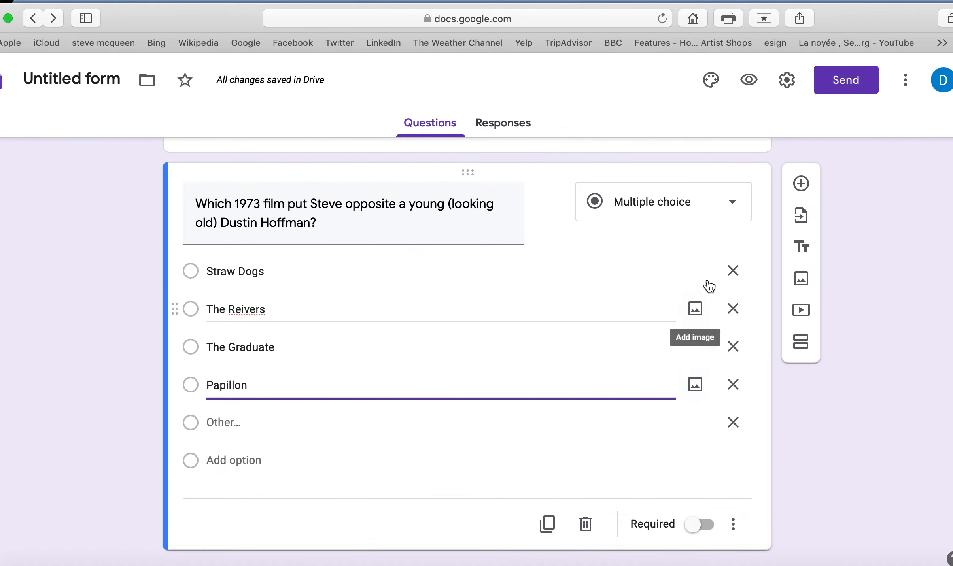
pyautogui.click(189, 383)
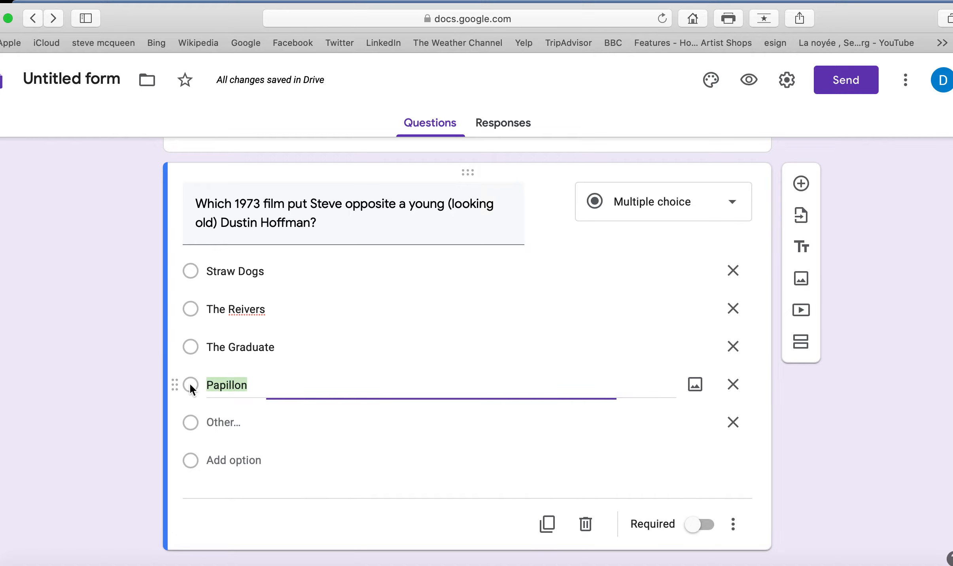
pyautogui.click(192, 385)
pyautogui.click(701, 526)
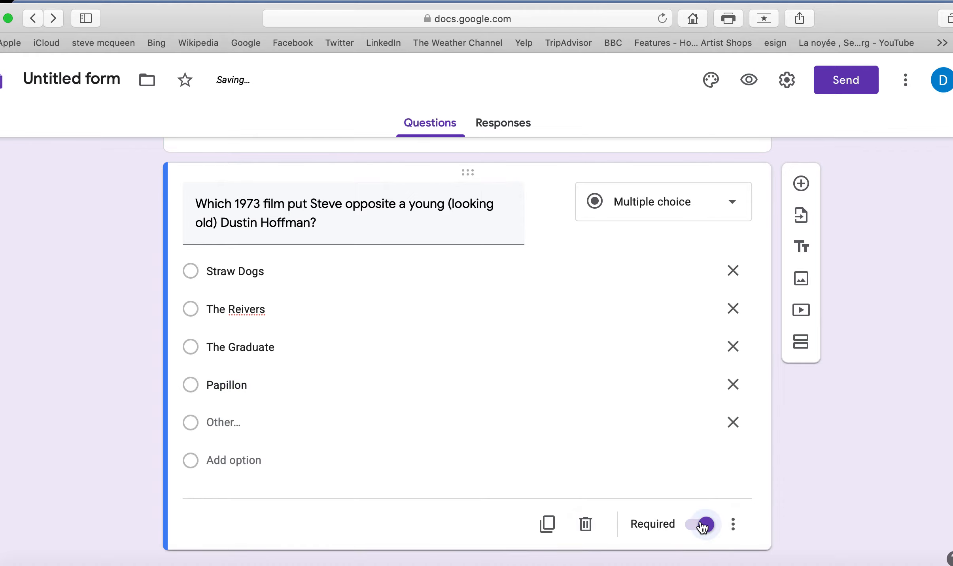
pyautogui.click(194, 383)
pyautogui.click(188, 382)
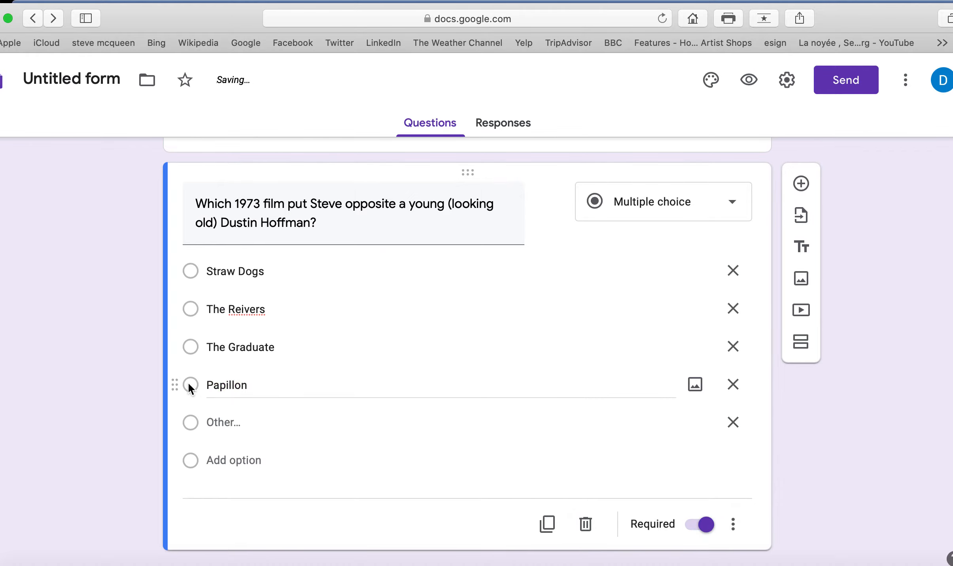
# Step: Review the whole quiz, checking the title, the TV show question with its picture, and both questions' answer options
pyautogui.scroll(5, 283, 288)
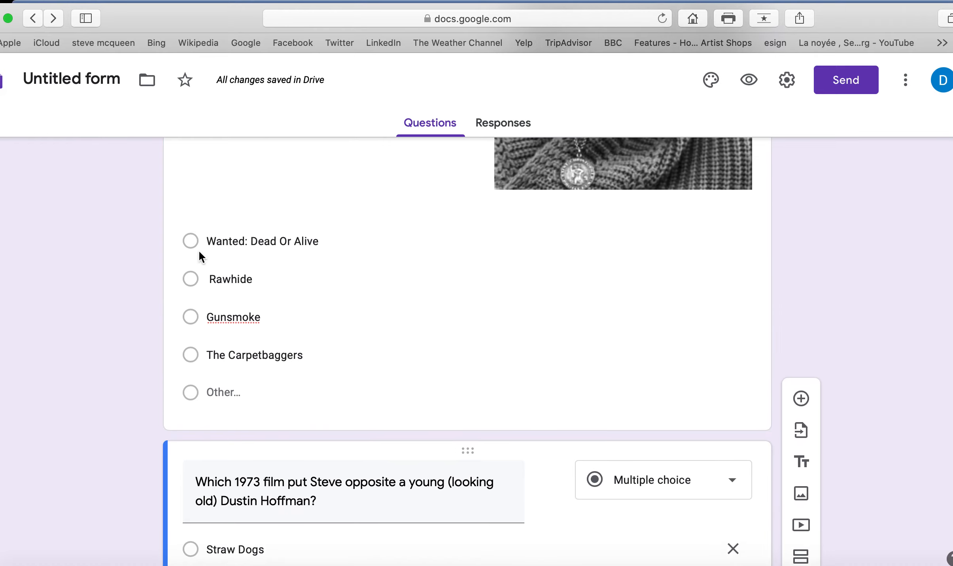
pyautogui.click(193, 238)
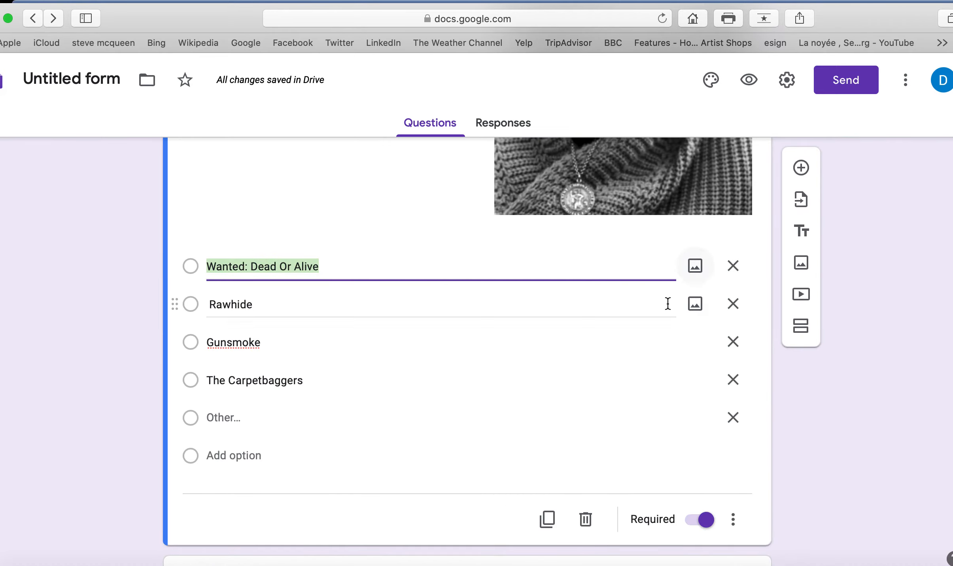
pyautogui.scroll(-5, 456, 478)
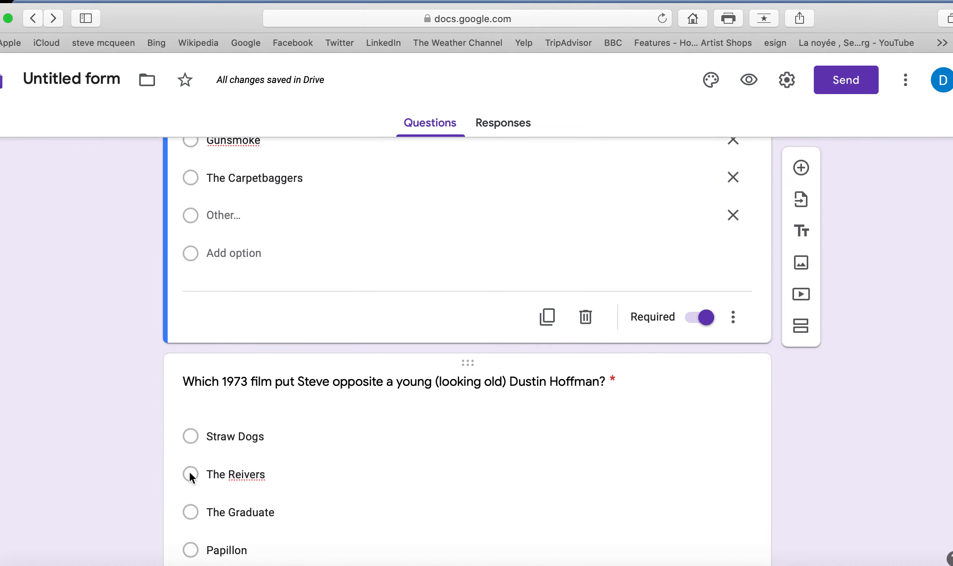
pyautogui.scroll(-2, 187, 468)
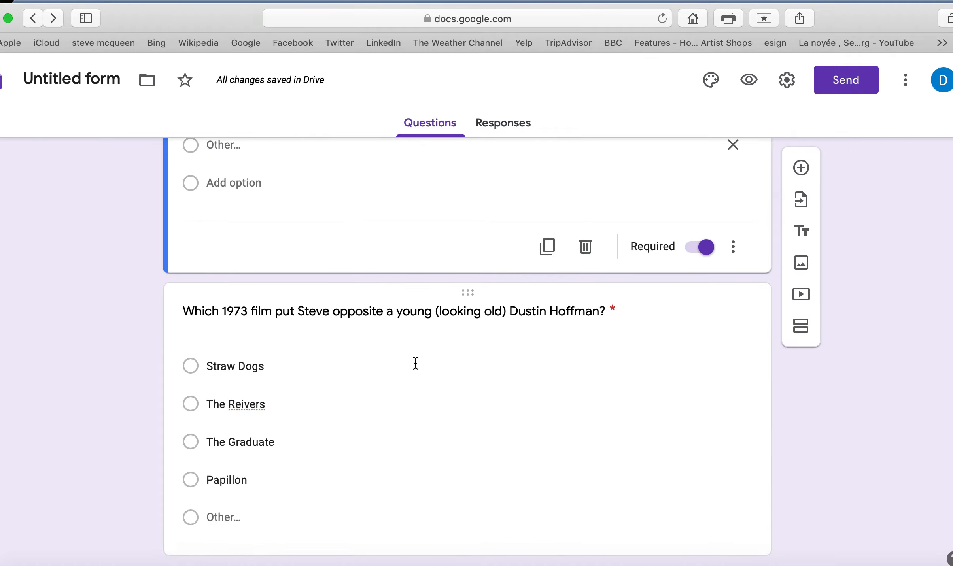
pyautogui.scroll(-2, 414, 364)
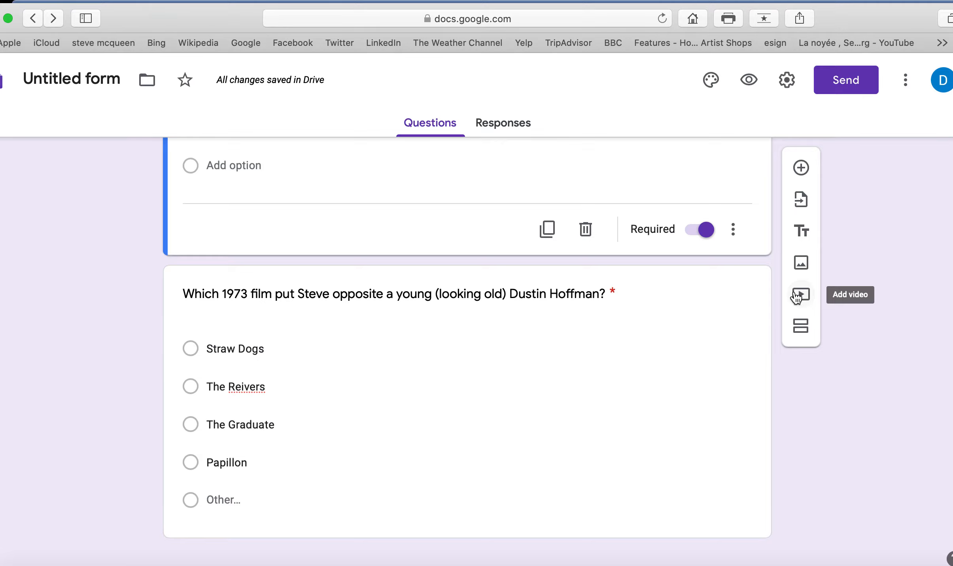
pyautogui.scroll(10, 680, 367)
pyautogui.scroll(3, 648, 391)
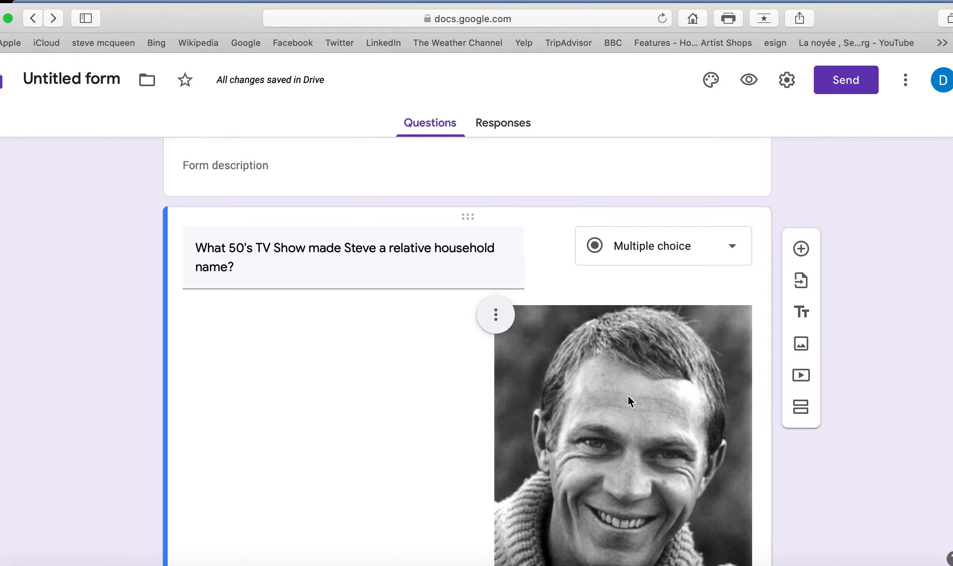
pyautogui.scroll(2, 334, 407)
pyautogui.scroll(-4, 338, 395)
pyautogui.scroll(-10, 340, 385)
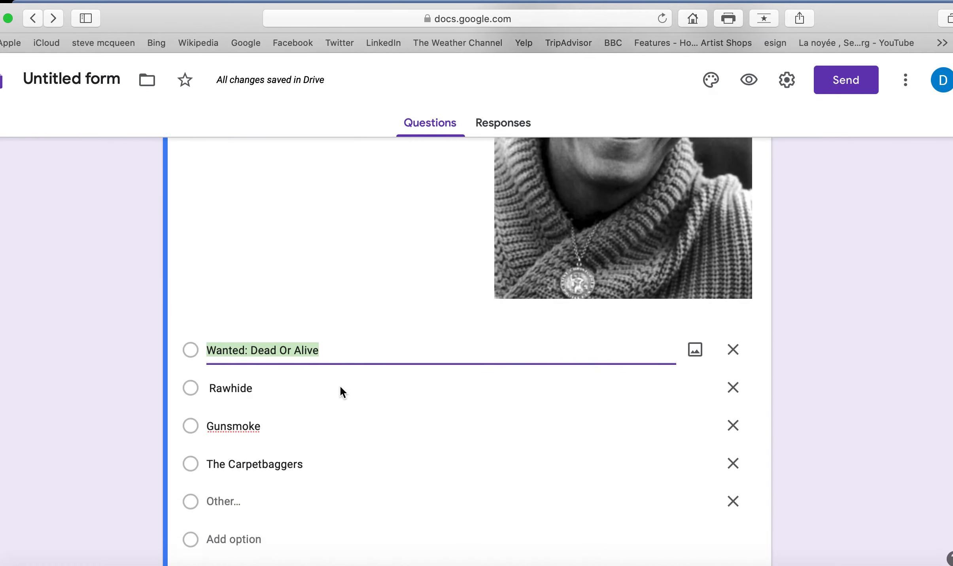
pyautogui.scroll(3, 383, 383)
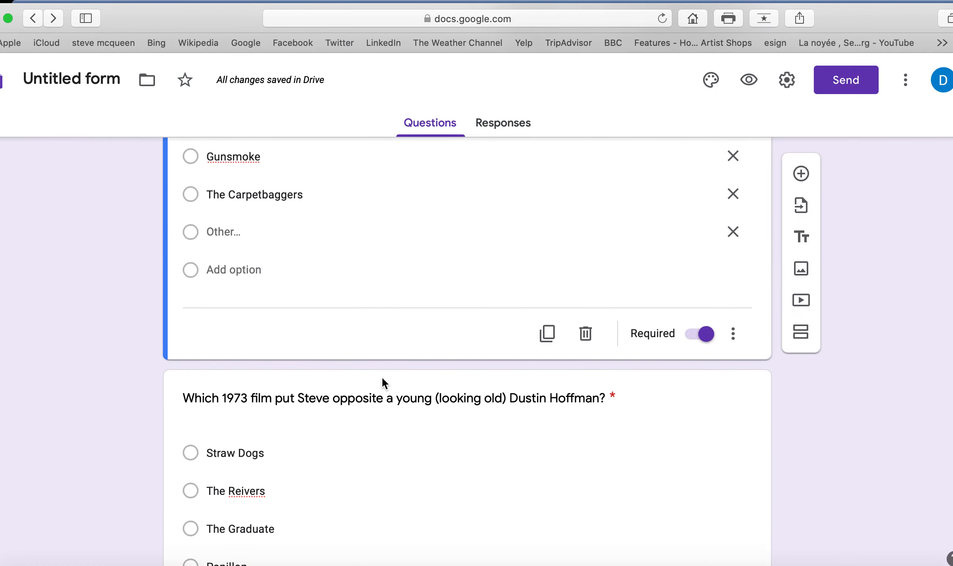
pyautogui.scroll(8, 427, 251)
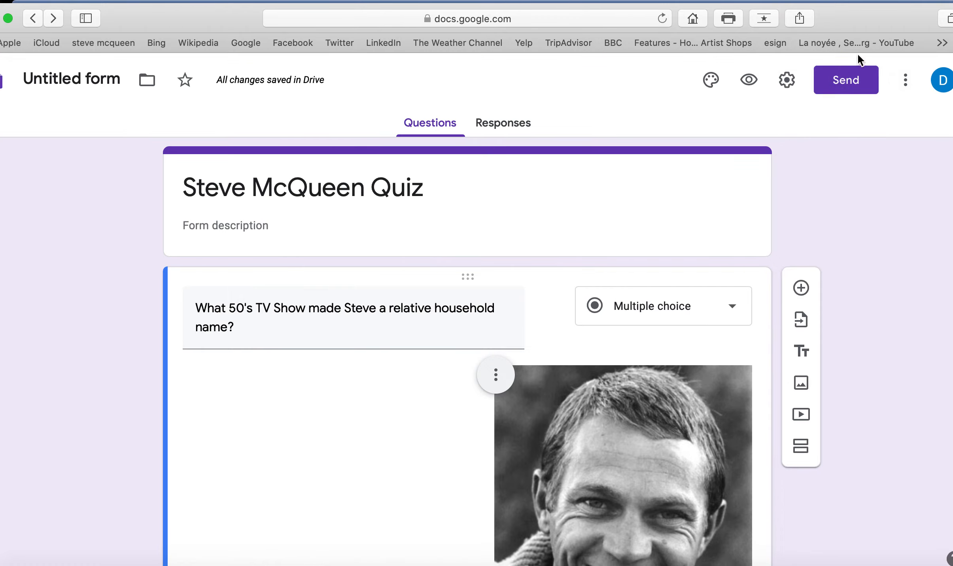
# Step: Look over the form's sending options, including the email recipient, subject and message fields, and cancel without sending
pyautogui.click(848, 79)
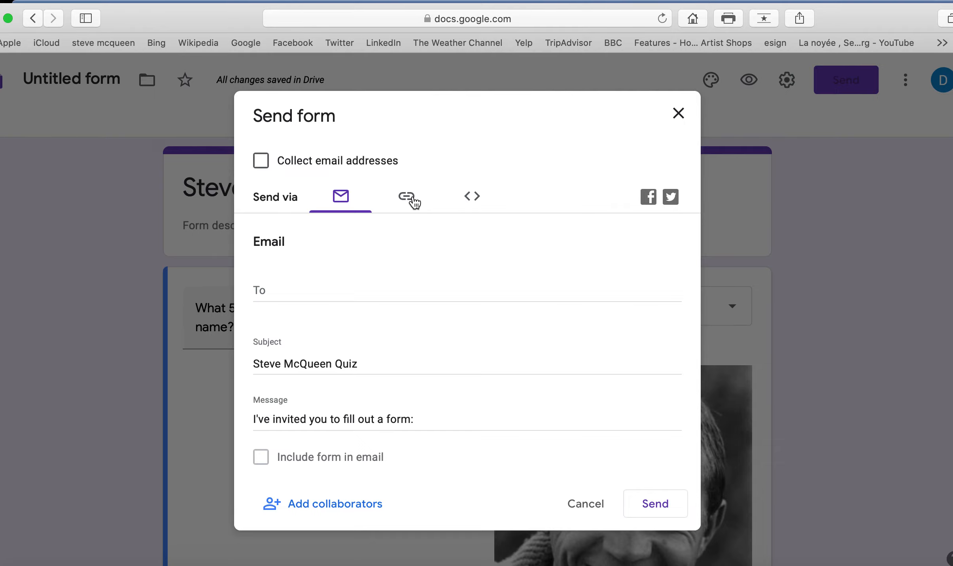
pyautogui.click(325, 300)
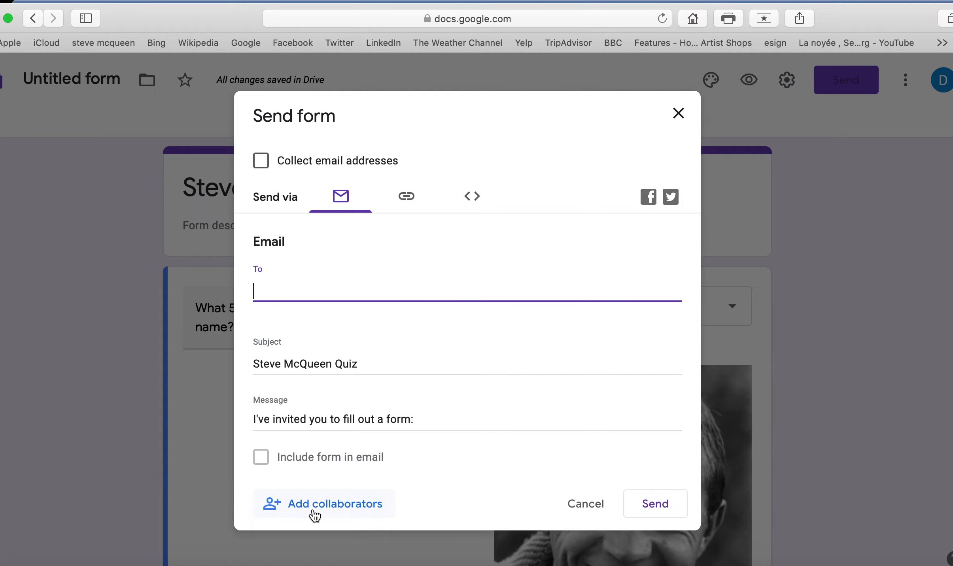
pyautogui.click(578, 509)
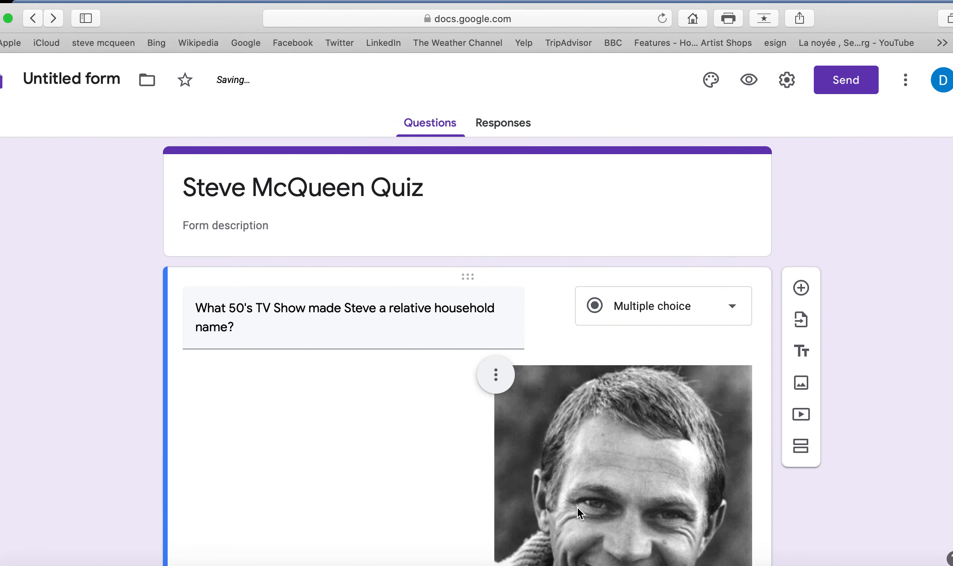